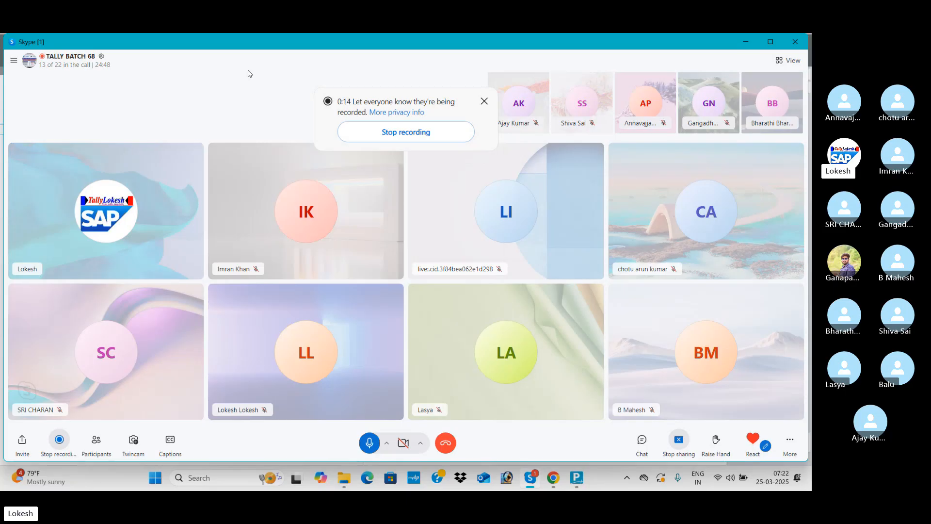
Switch from the Skype call to the Chrome 'Gallery - Lokesh Infotech' window.
key(alt+Tab)
key(Tab)
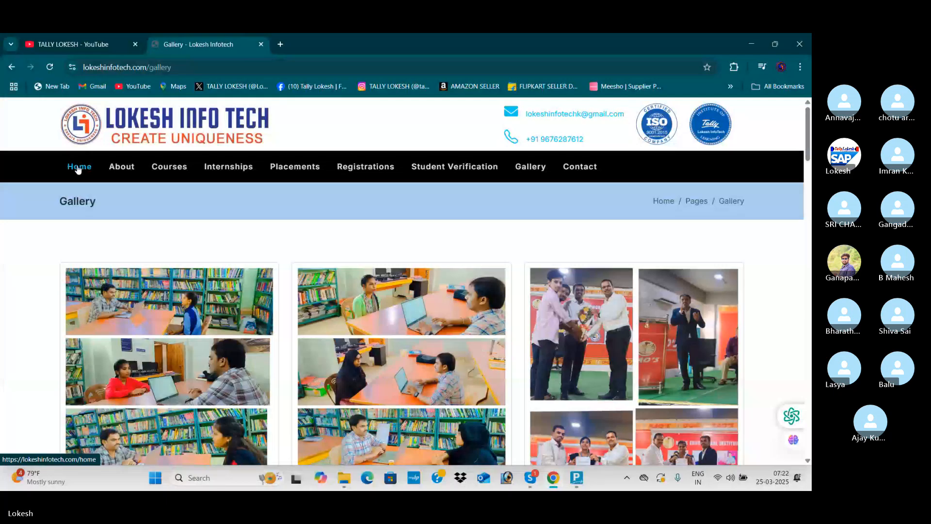
Go to the Lokesh Infotech home page, advance the photo slider twice, and bring TallyPrime forward.
click(78, 167)
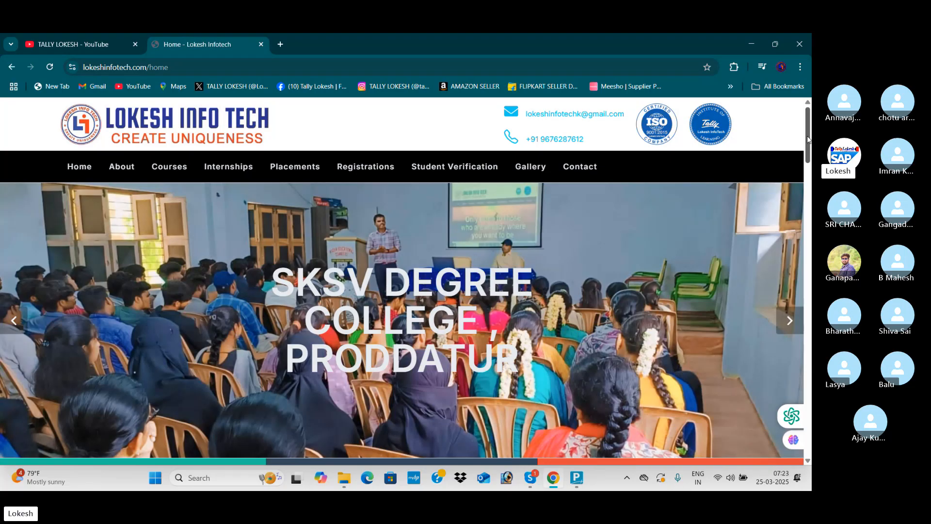
click(789, 321)
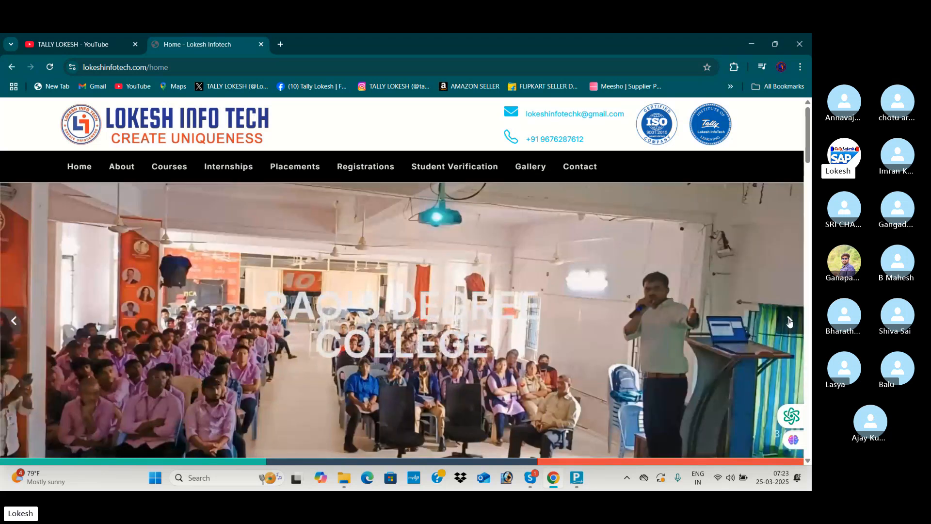
click(789, 321)
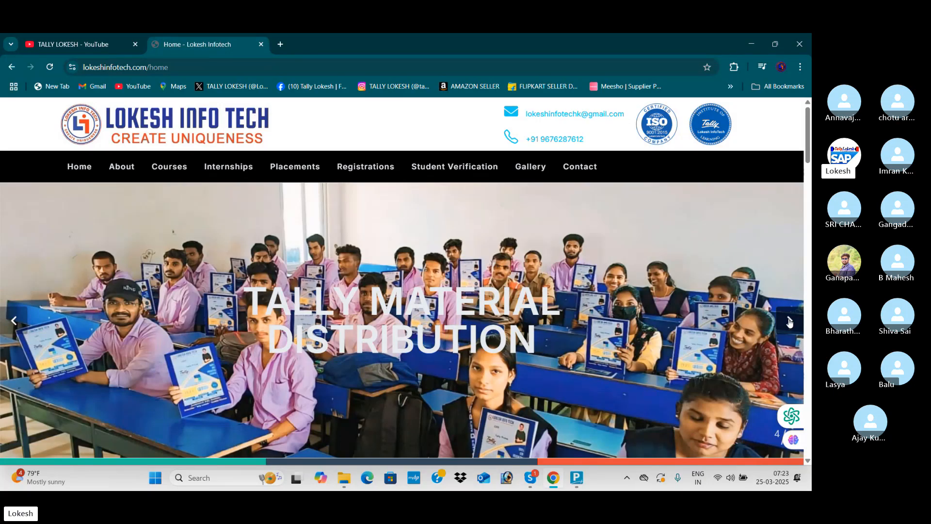
click(579, 486)
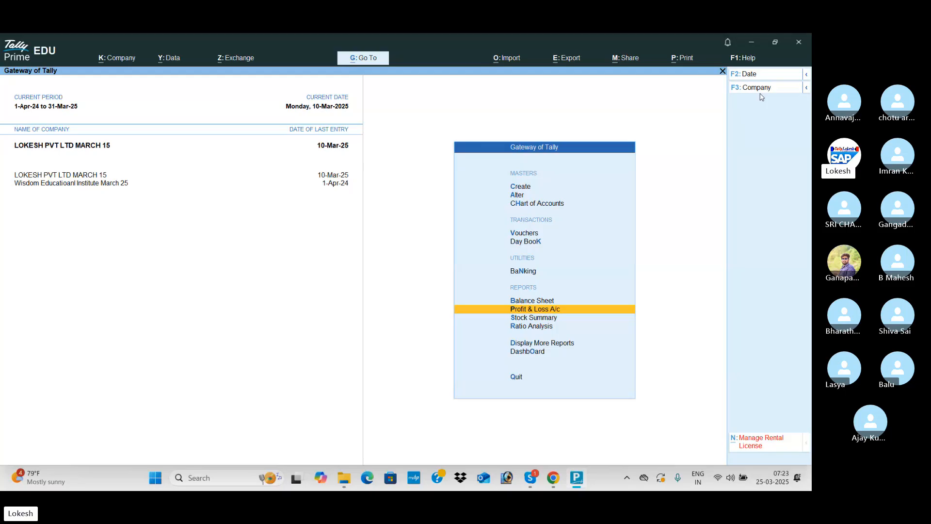
Shut each loaded company through F3 Shut Company.
key(F3)
key(Up)
key(Return)
key(Return)
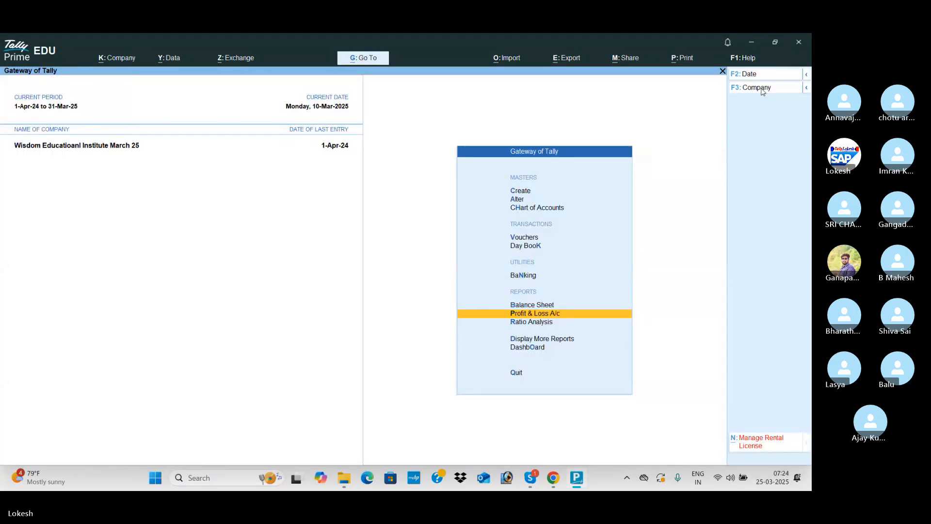
click(760, 91)
key(Up)
key(Return)
key(Return)
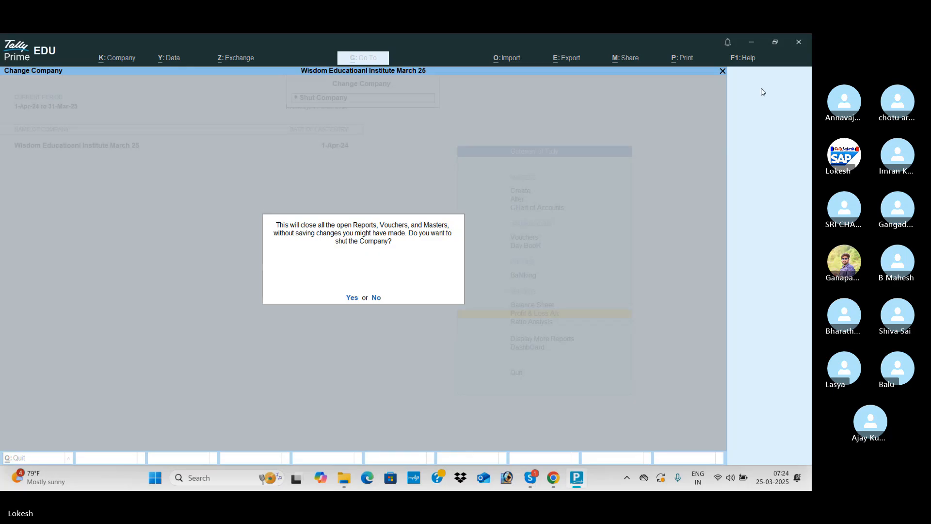
key(Return)
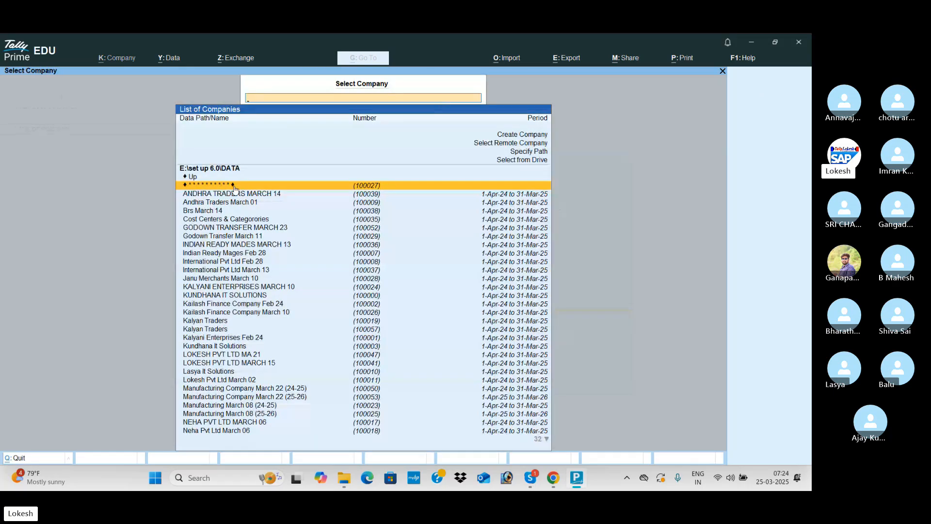
Browse the Select Company list and move up to Create Company.
key(Down)
key(Down)
key(Down)
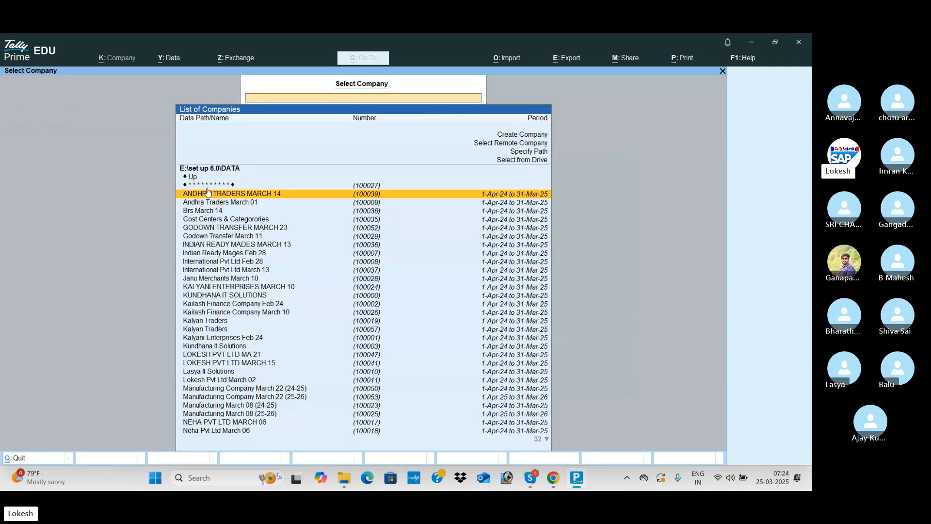
key(Down)
key(Down)
key(Down)
key(Down)
key(Down)
key(Down)
key(Down)
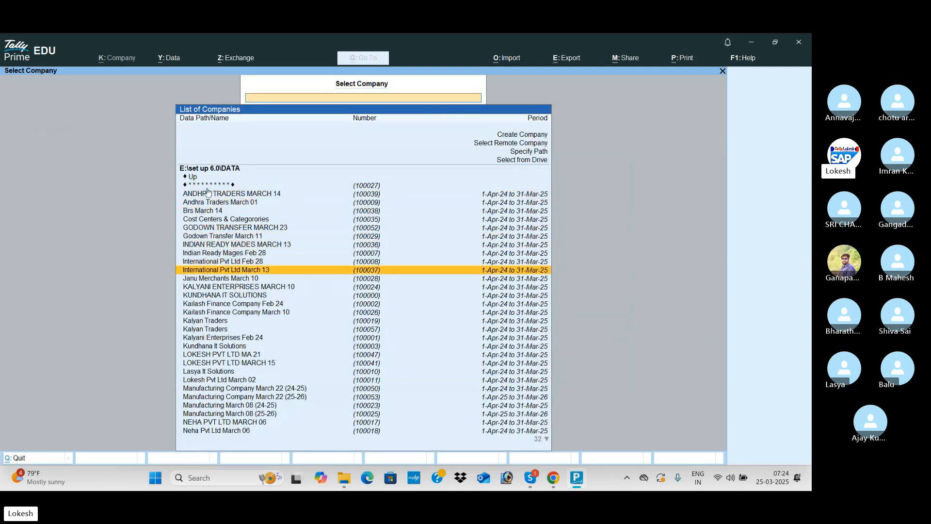
key(Up)
key(Up)
key(Up)
key(Up)
key(Up)
key(Up)
key(Up)
key(Up)
key(Up)
key(Up)
key(Up)
key(Up)
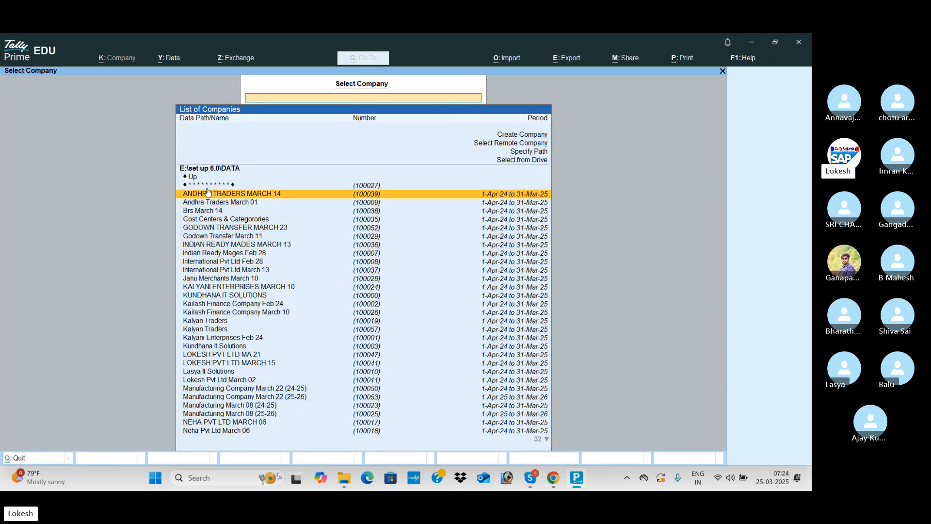
key(Up)
key(Up)
key(Up)
key(Up)
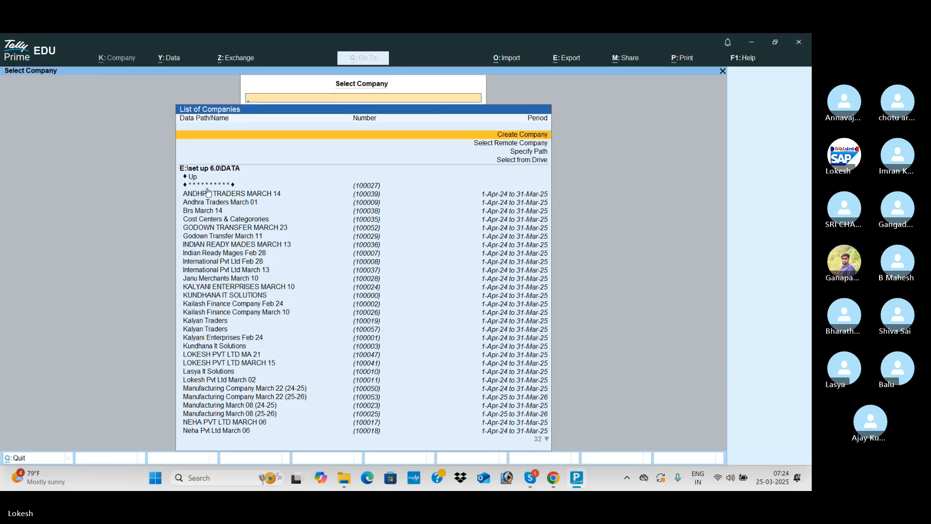
Name the new company 'Vara Pvt Ltd March 25' and set its state to Andhra Pradesh.
key(Return)
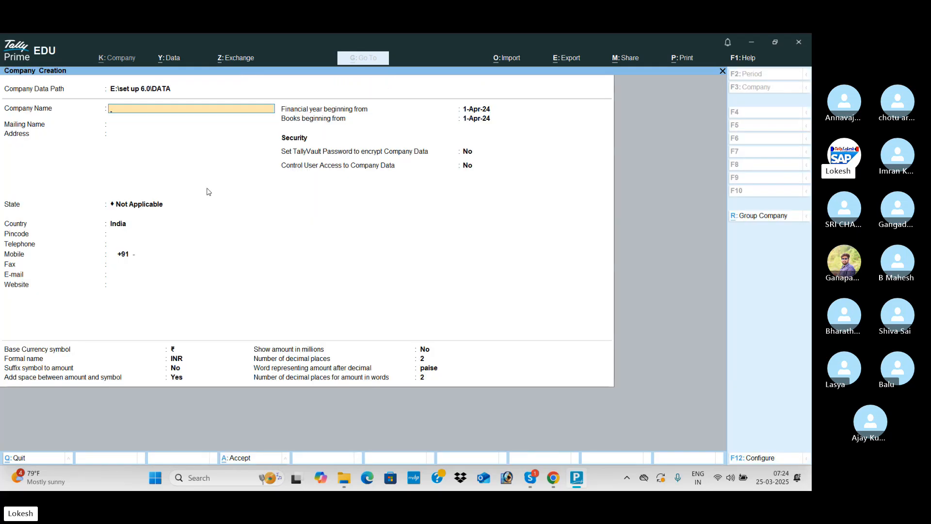
text(Vara Pv)
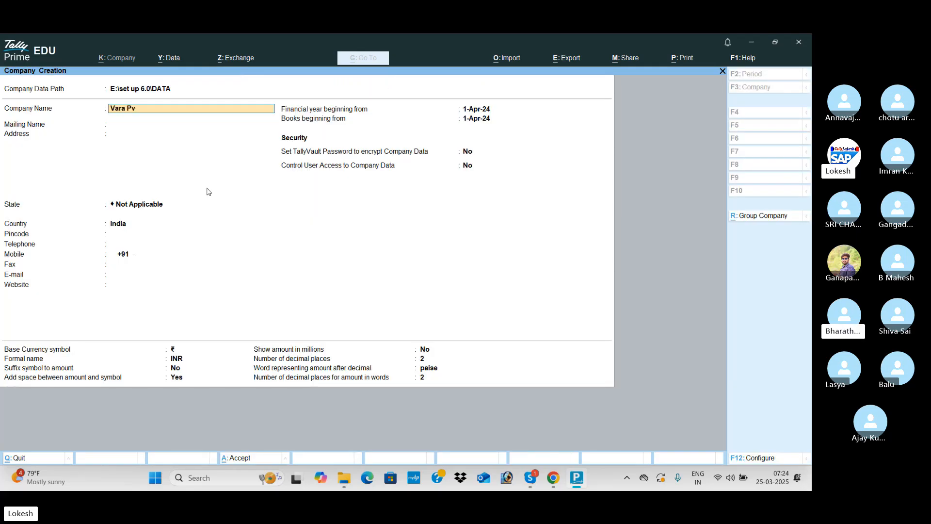
text(t Ltd)
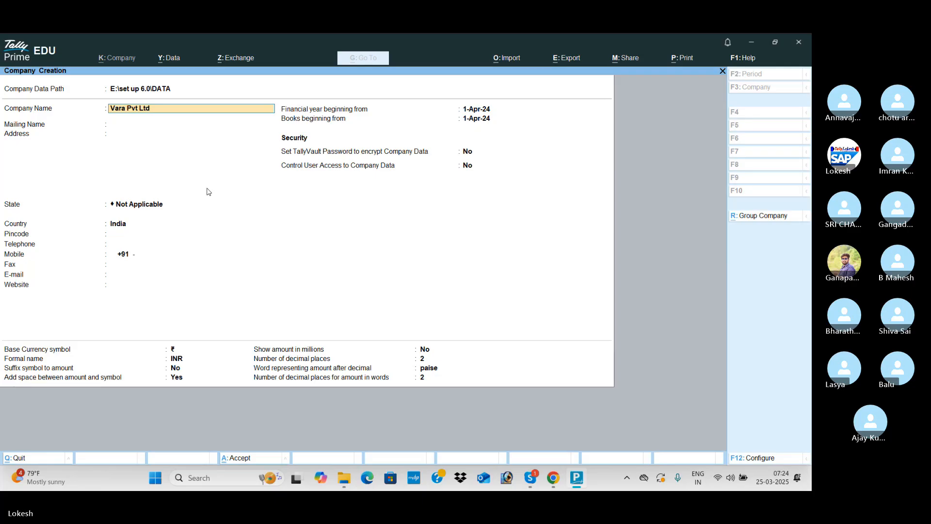
text( March 25)
key(Return)
key(Return)
key(Return)
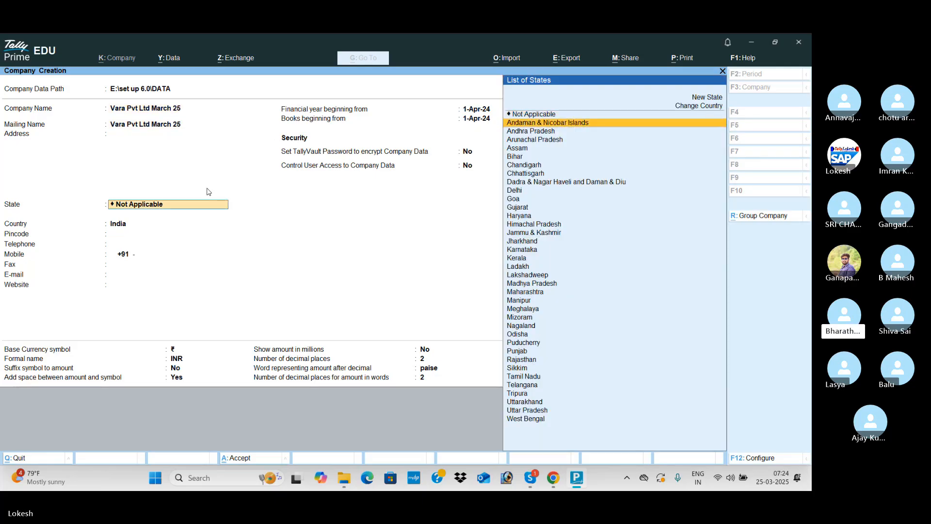
key(Down)
key(Return)
key(Return)
key(Return)
key(Return)
key(Return)
key(Return)
key(Return)
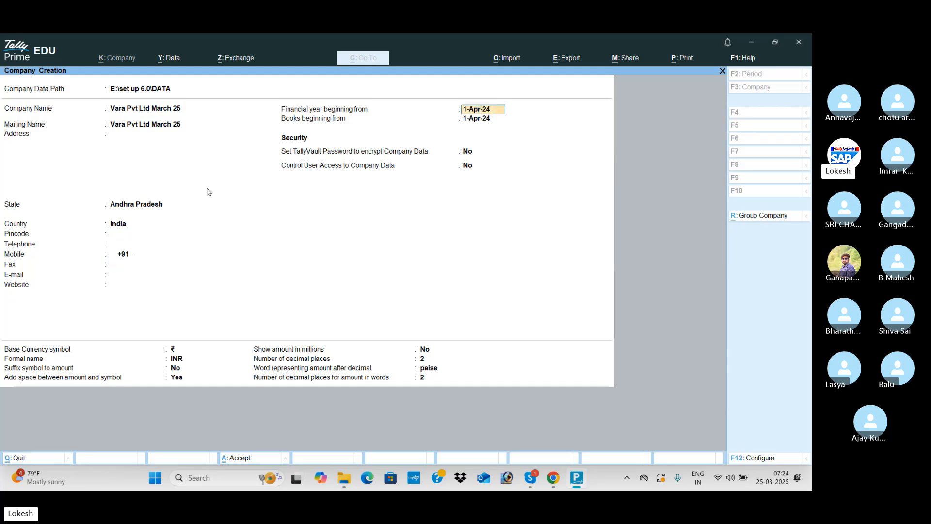
key(Return)
key(Return)
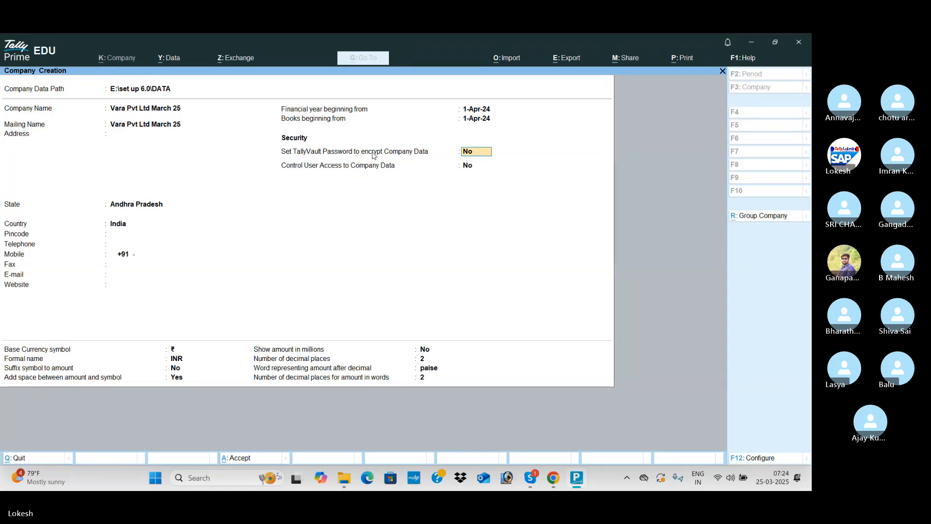
click(757, 459)
key(Down)
key(Down)
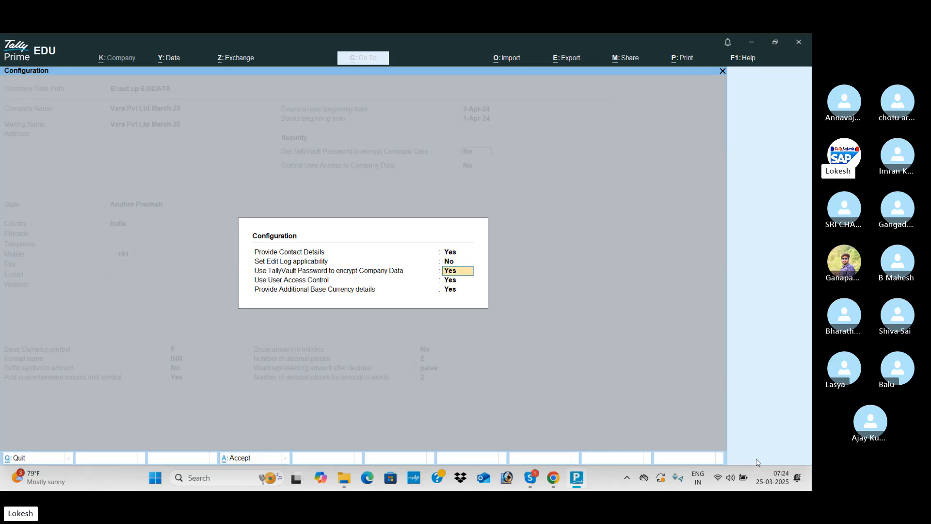
text(n)
key(Return)
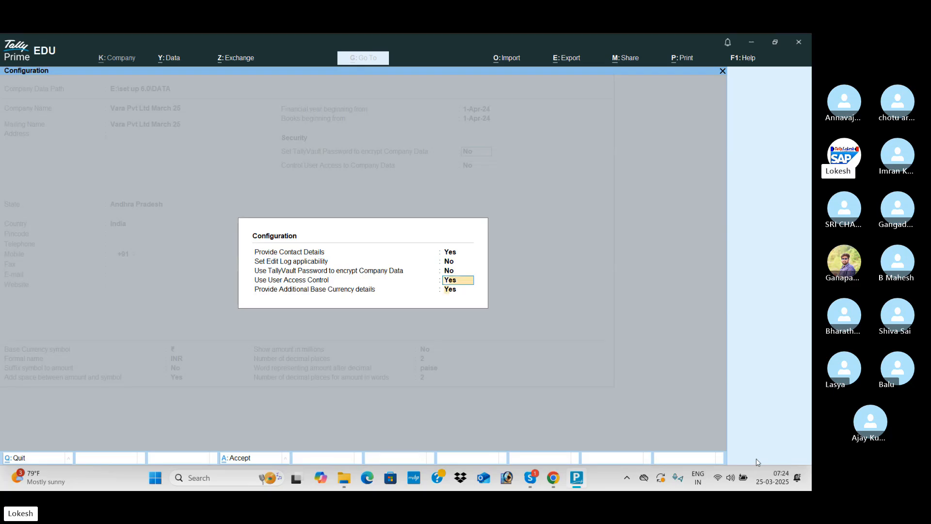
key(Return)
key(Return)
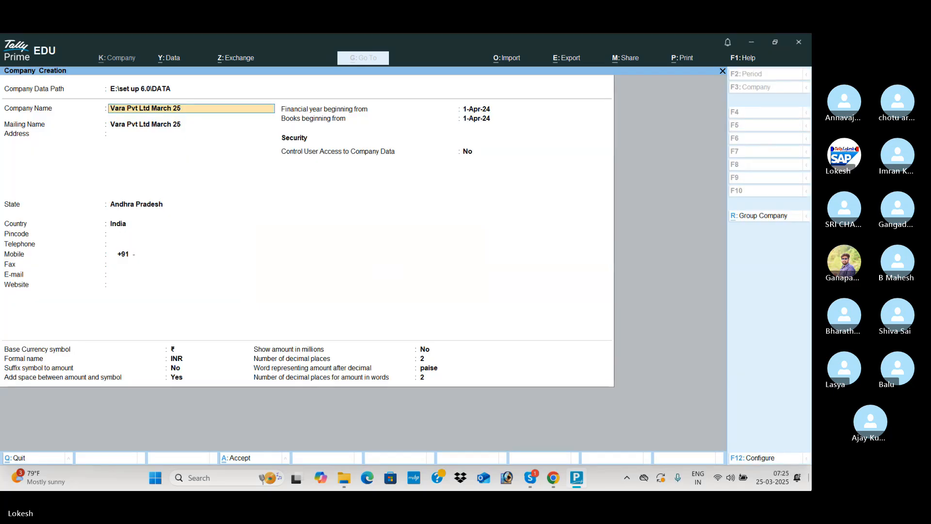
click(758, 458)
key(Return)
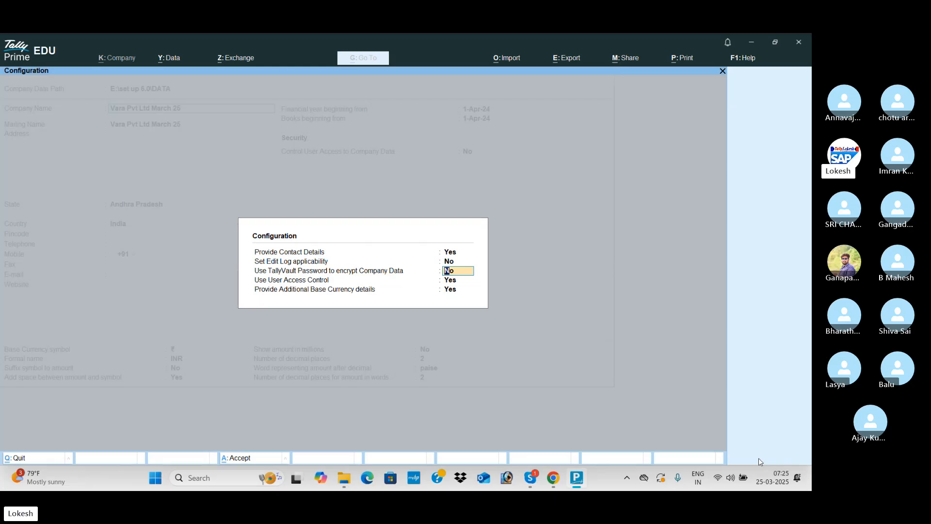
key(Return)
key(Return)
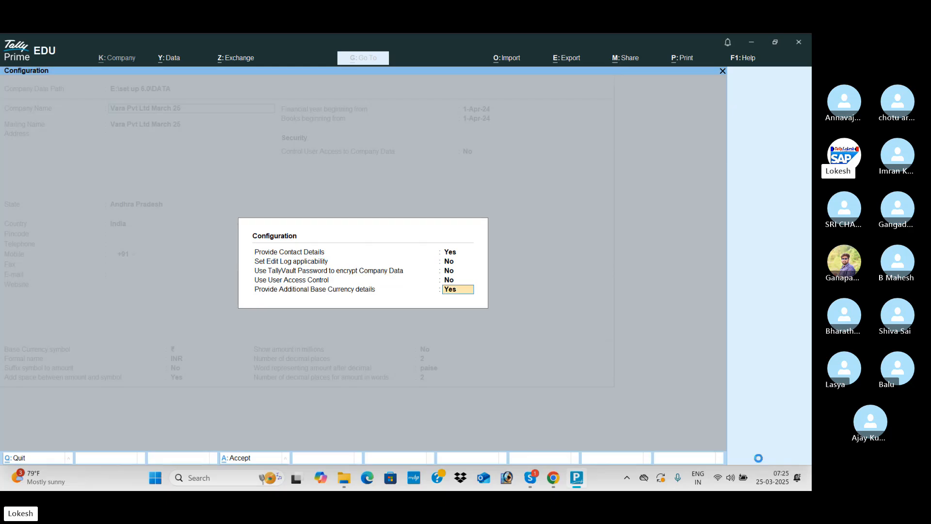
key(Return)
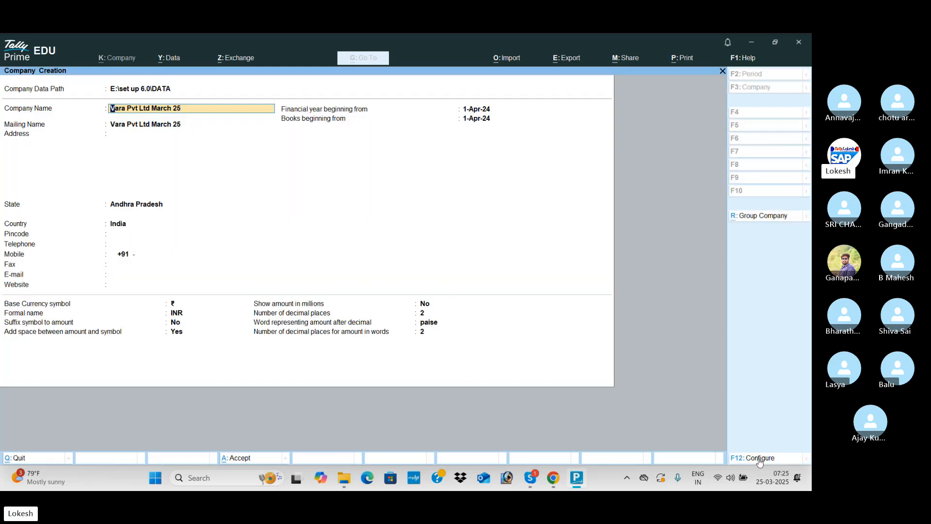
click(759, 460)
key(Return)
key(Return)
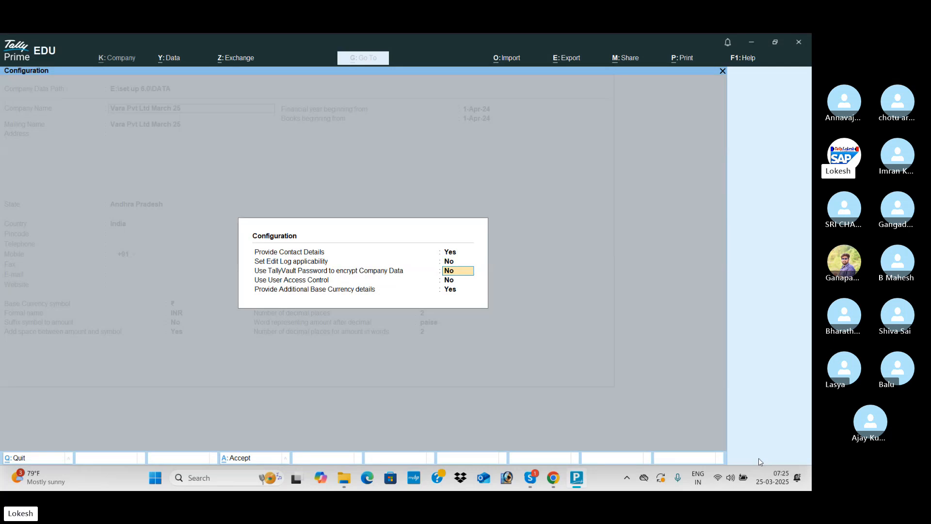
key(y)
key(y)
key(Return)
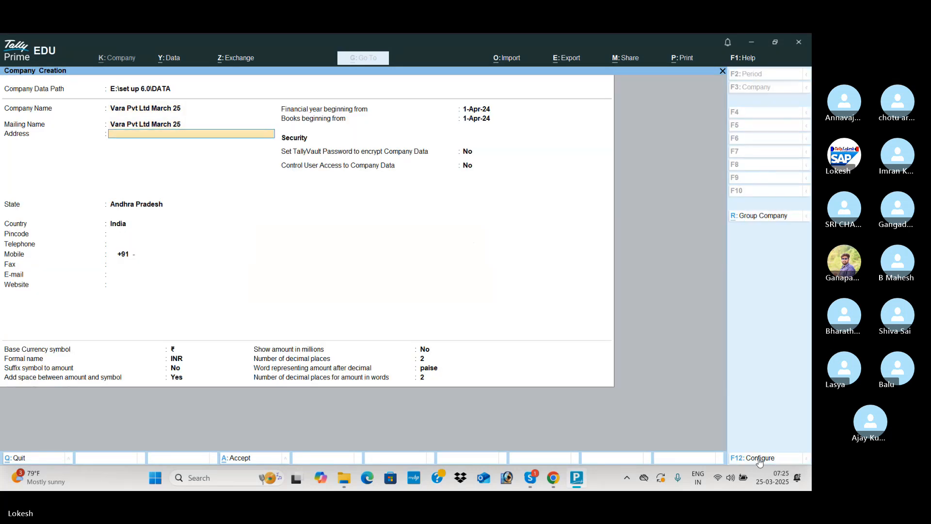
Enable TallyVault encryption and enter and confirm the vault password.
click(467, 153)
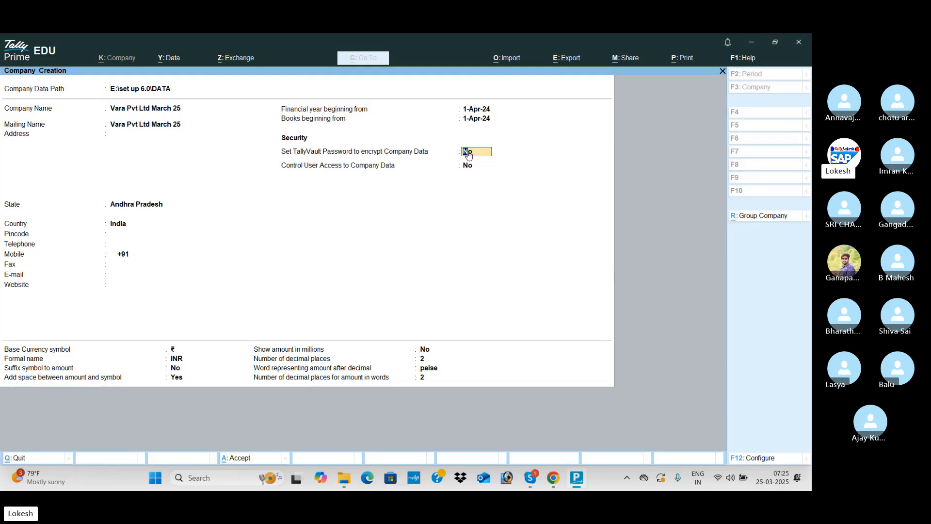
key(y)
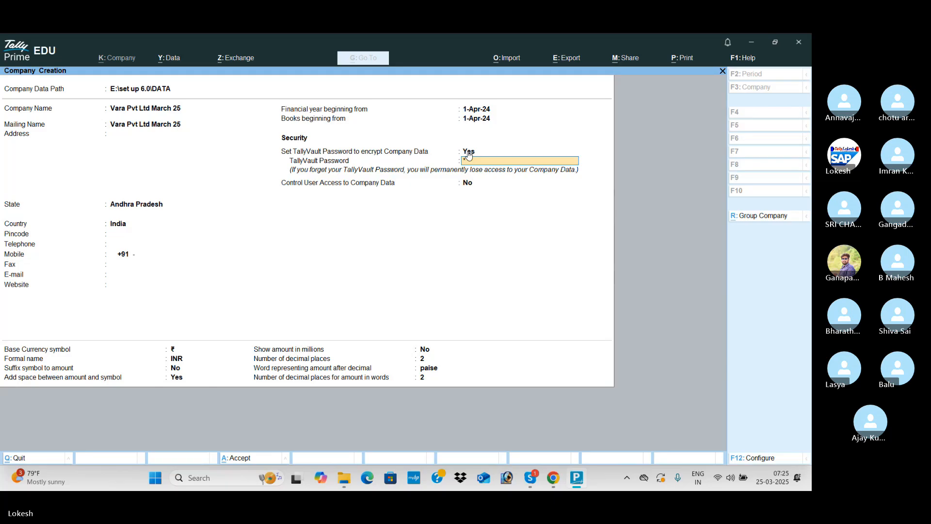
key(Return)
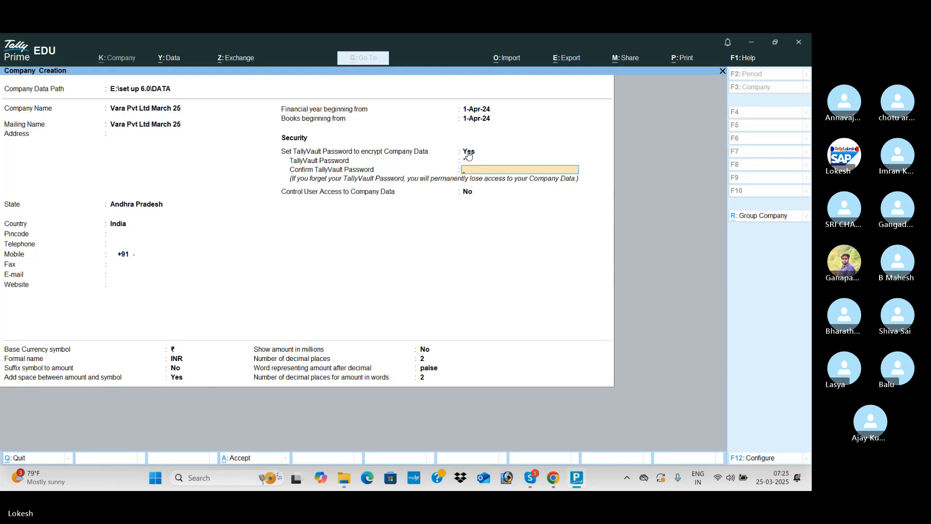
text(*)
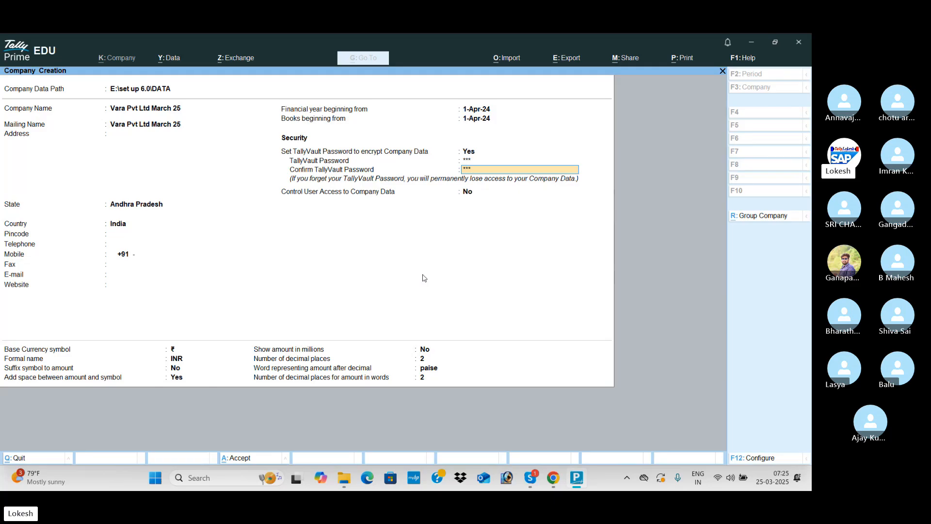
key(Return)
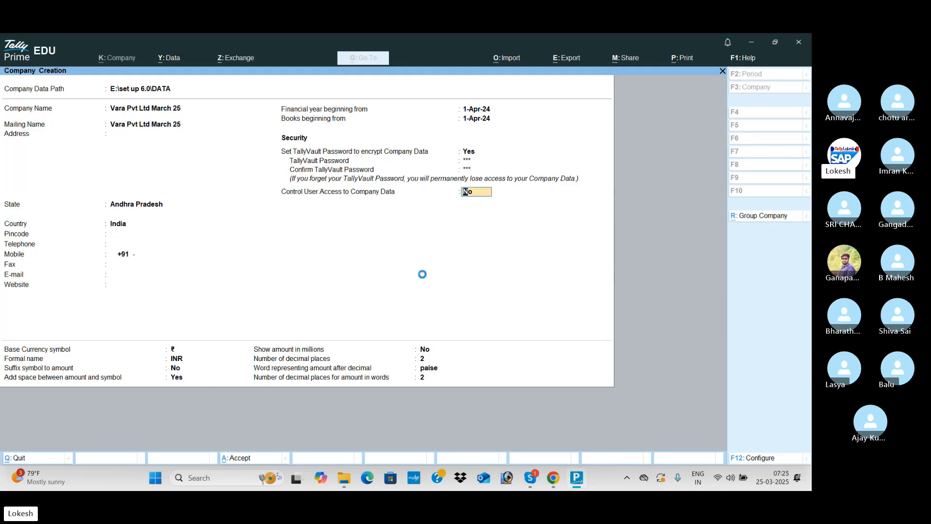
Leave user access control off, accept the creation form, and submit the TallyVault password.
key(Return)
key(Return)
key(Return)
key(Return)
key(Return)
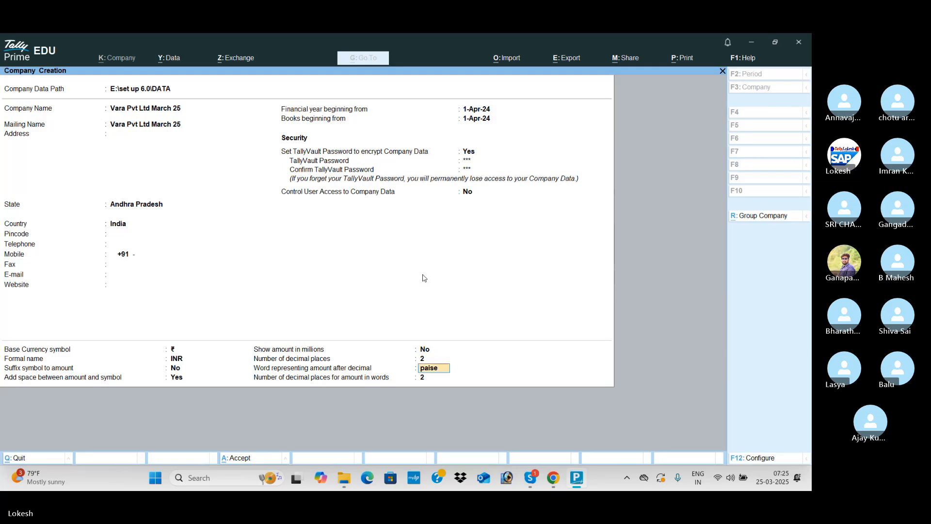
key(Return)
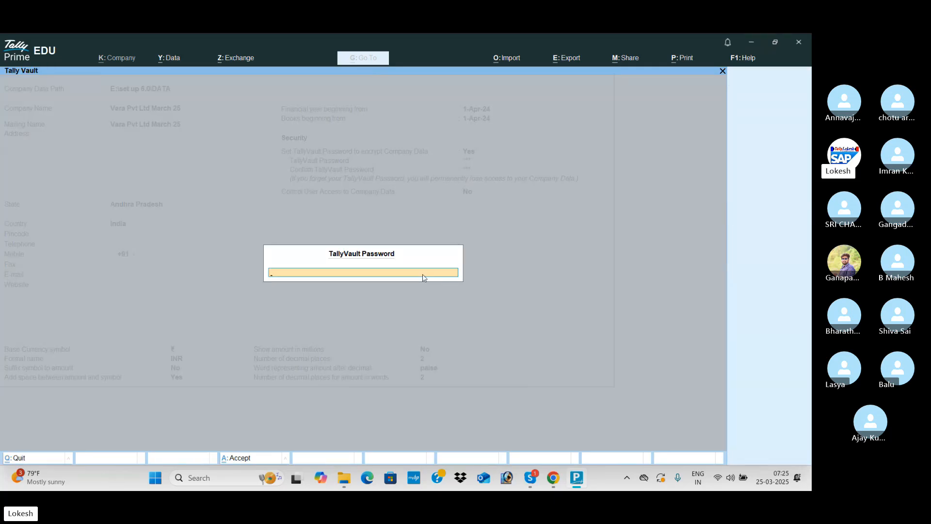
text(***)
key(Return)
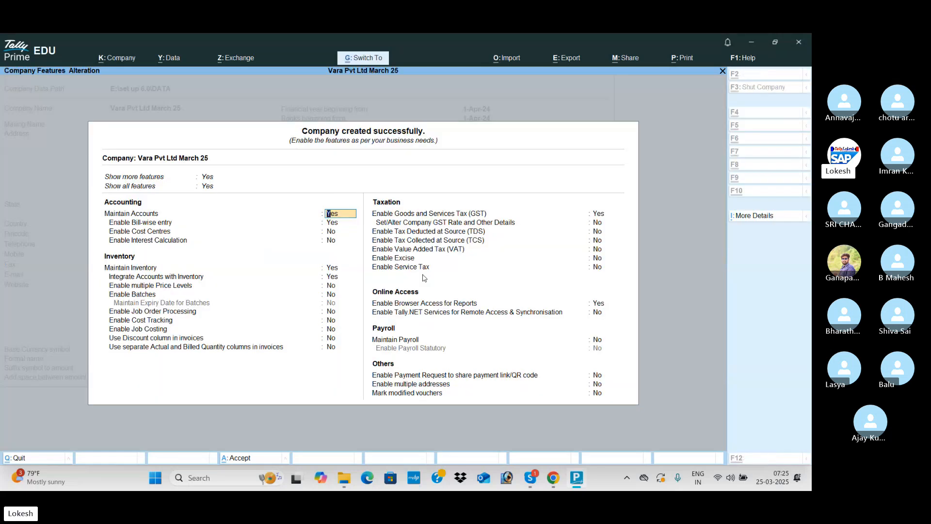
Accept the default Company Features and bring up the F3 Change Company list.
key(ctrl+a)
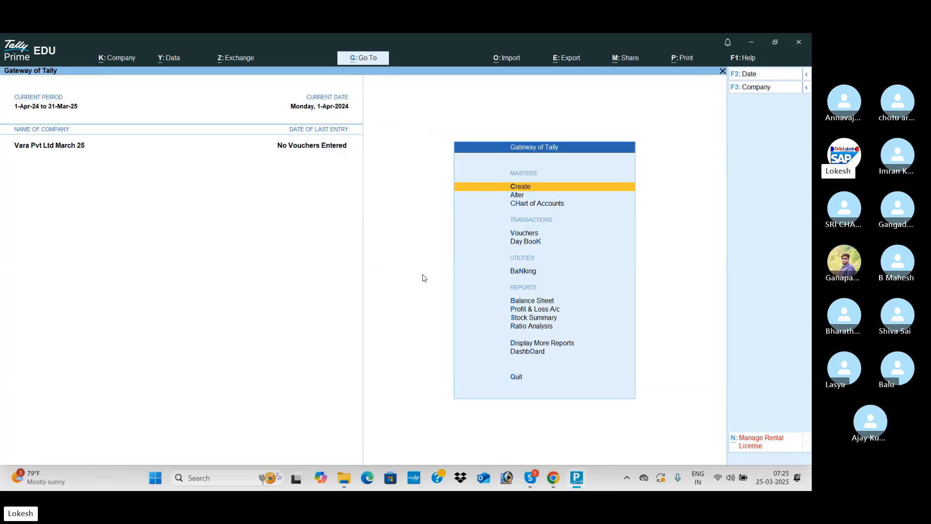
click(747, 92)
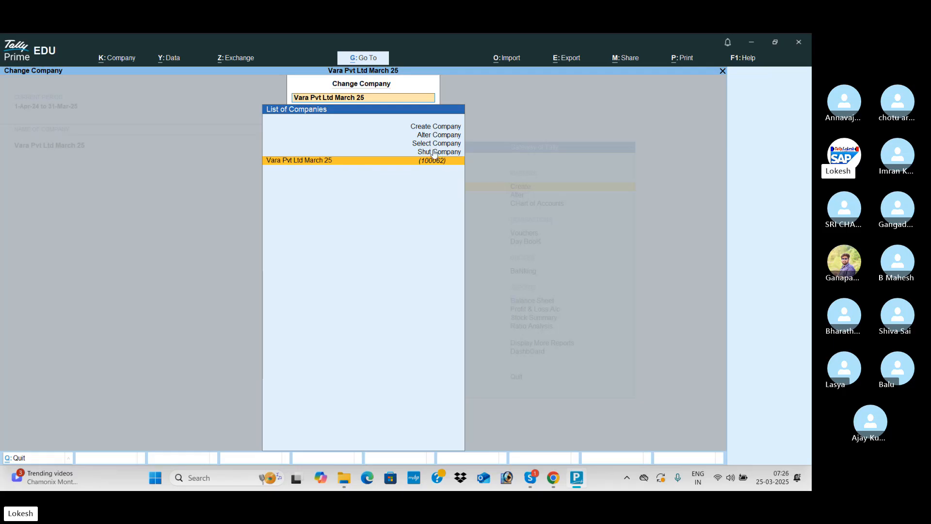
Shut Vara Pvt Ltd March 25 and confirm.
key(Up)
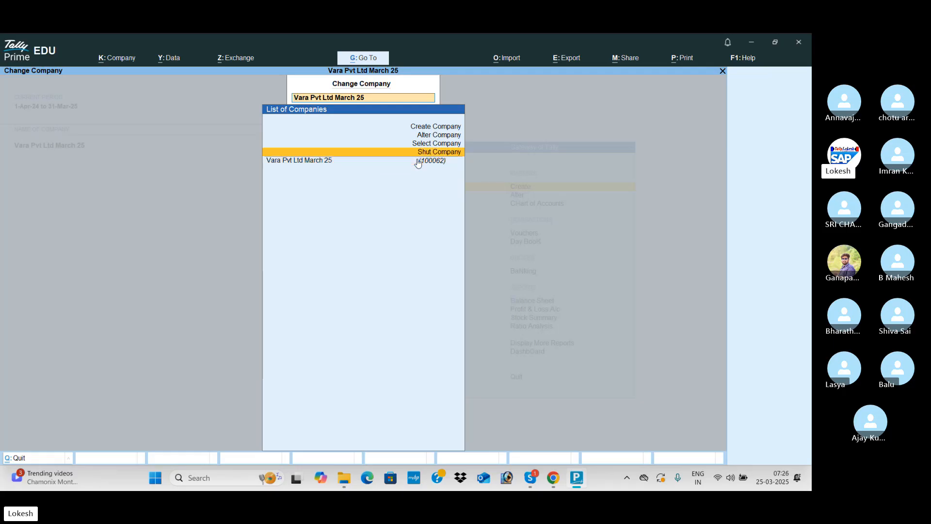
key(Return)
key(Return)
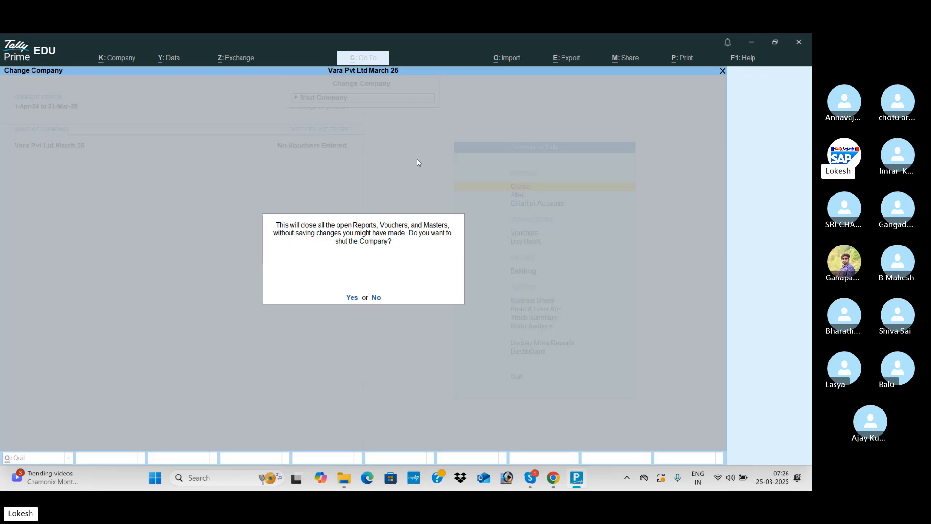
key(Return)
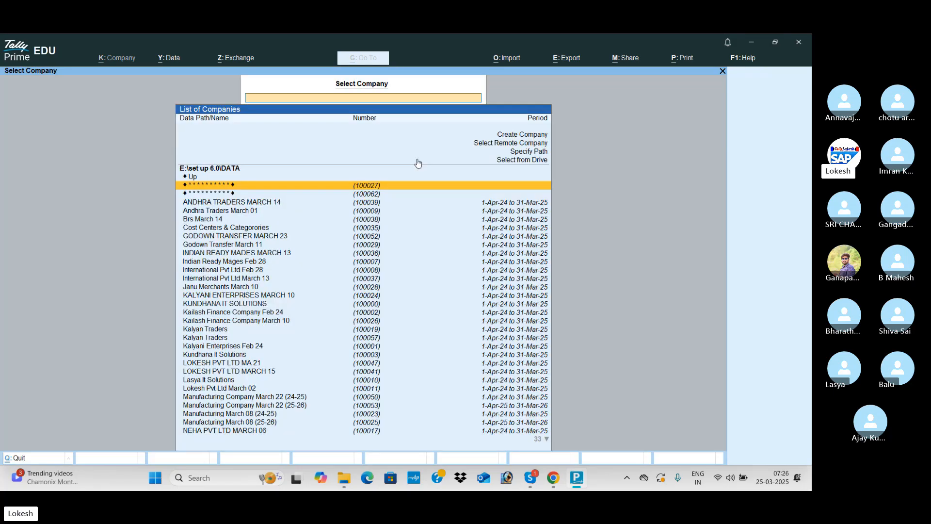
Search the Select Company list and open the encrypted company (100062).
key(Down)
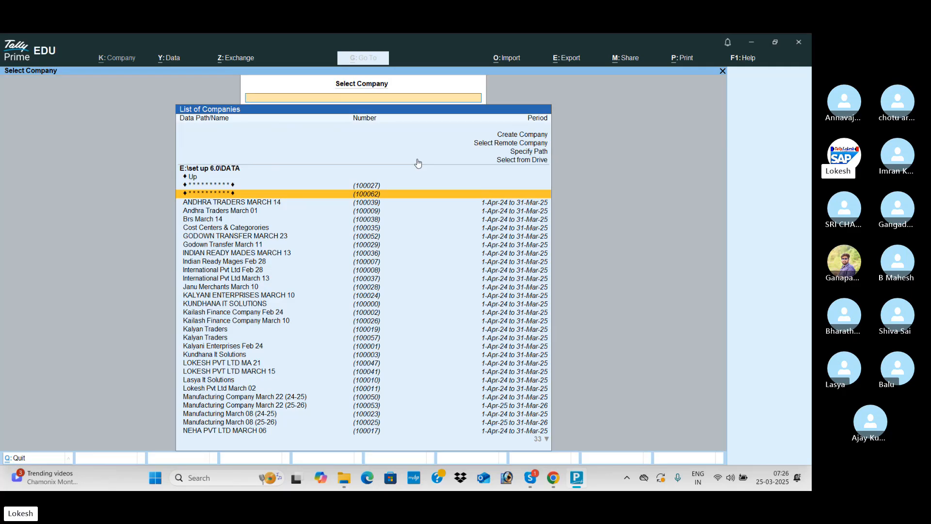
text(va)
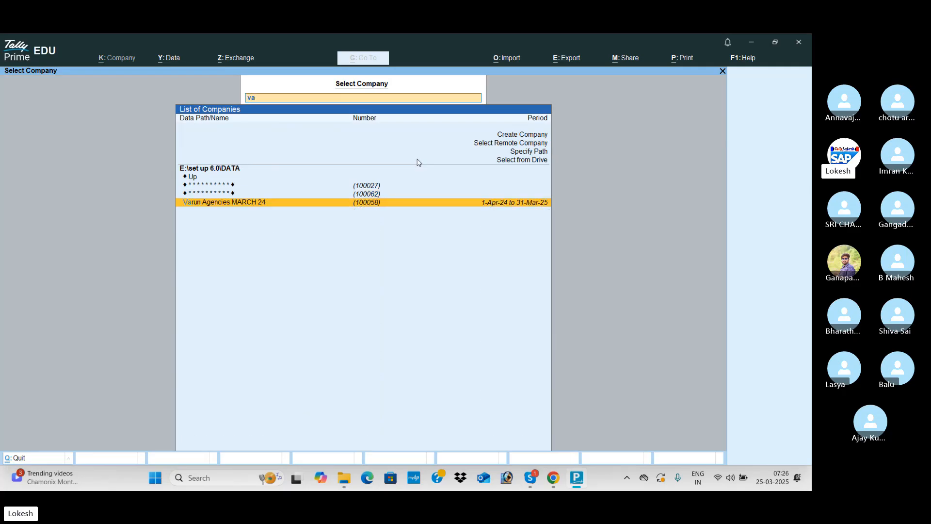
key(BackSpace)
key(BackSpace)
key(Down)
key(Down)
key(Down)
key(Down)
key(Down)
key(Down)
key(Down)
key(Down)
key(Down)
key(Down)
key(Down)
key(Down)
key(Down)
key(Down)
key(Down)
key(Down)
key(Down)
key(Down)
key(Down)
key(Down)
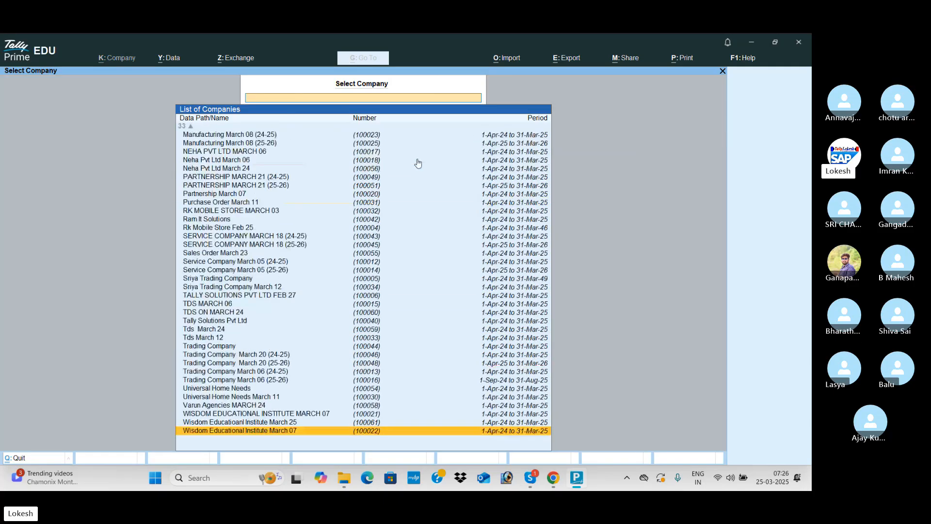
key(Up)
key(Up)
key(Up)
key(Up)
key(Up)
key(Up)
key(Up)
key(Up)
key(Up)
key(Up)
key(Up)
key(Up)
key(Up)
key(Up)
key(Up)
key(Up)
key(Up)
key(Up)
key(Up)
key(Up)
key(Up)
key(Up)
key(Up)
key(Up)
key(Up)
key(Up)
key(Up)
key(Up)
key(Up)
key(Up)
key(Up)
key(Up)
key(Up)
key(Up)
key(Up)
key(Up)
key(Up)
key(Up)
key(Up)
key(Up)
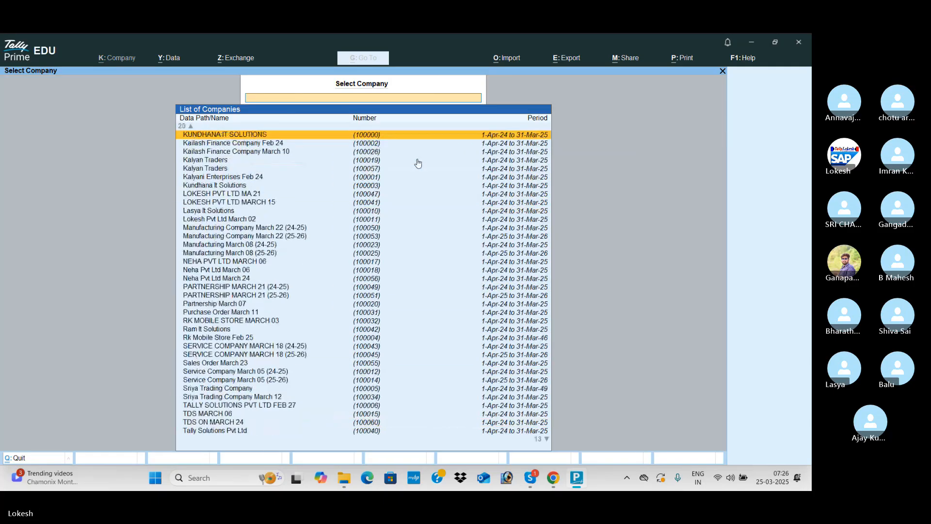
key(Down)
key(Down)
key(Down)
key(Down)
key(Down)
key(Down)
key(Down)
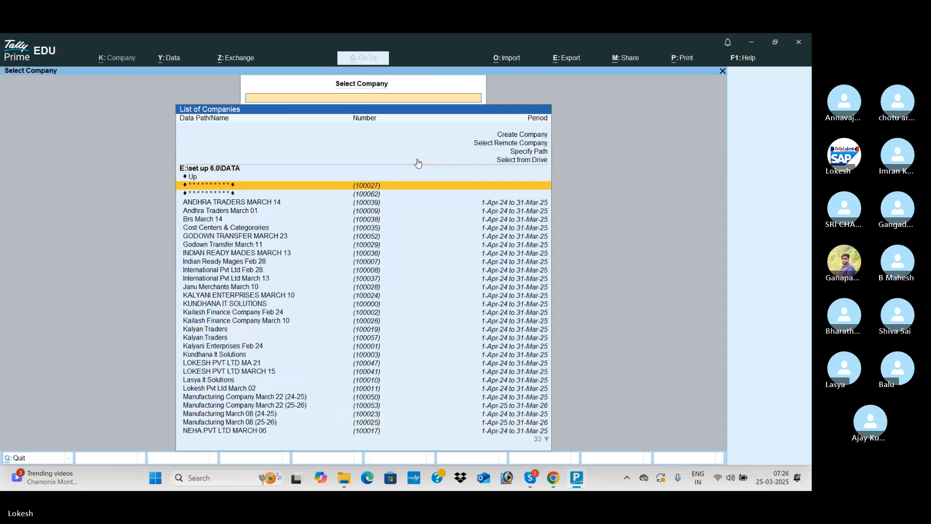
key(Return)
Unlock the company with its vault password and open K: Company > TallyVault for it.
text(**)
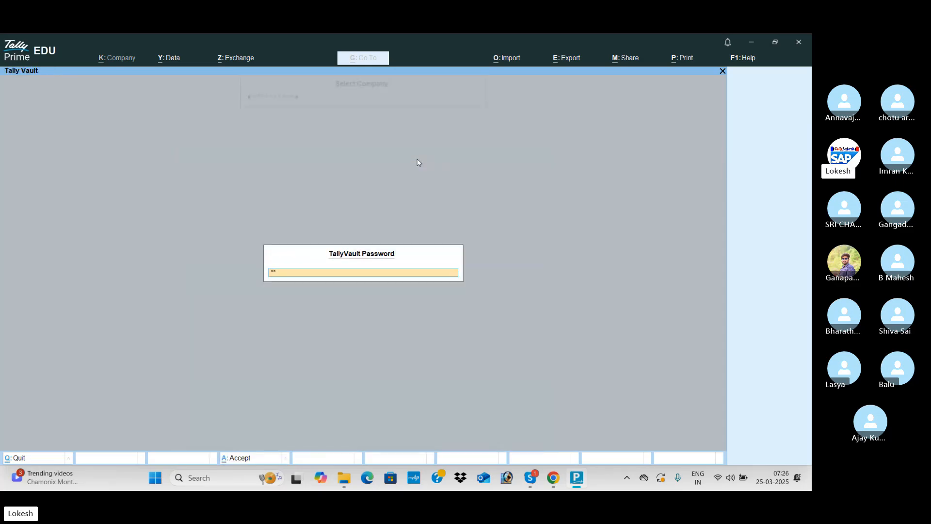
text(*)
key(Return)
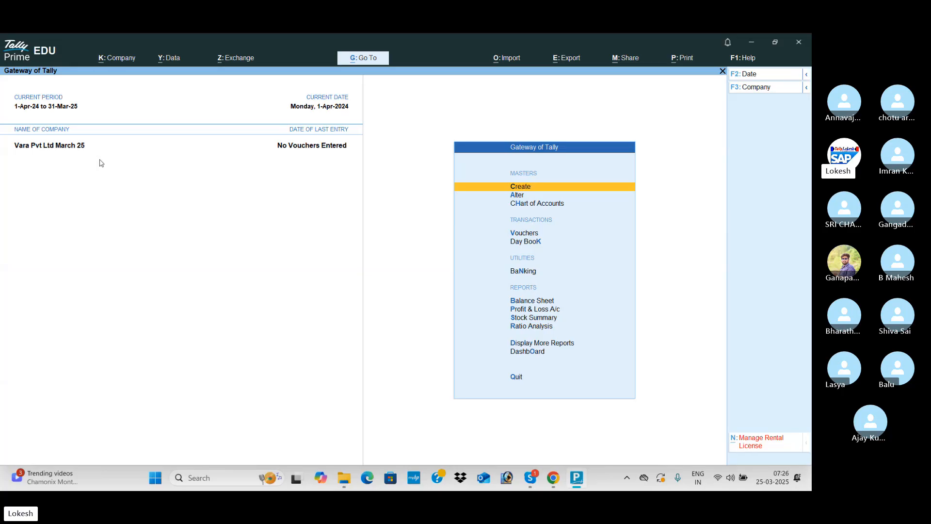
click(129, 59)
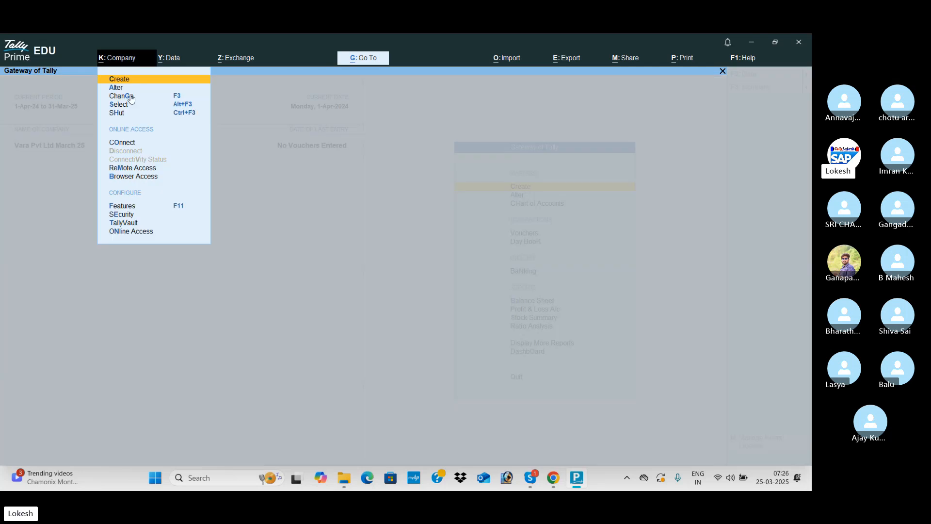
click(136, 224)
key(Return)
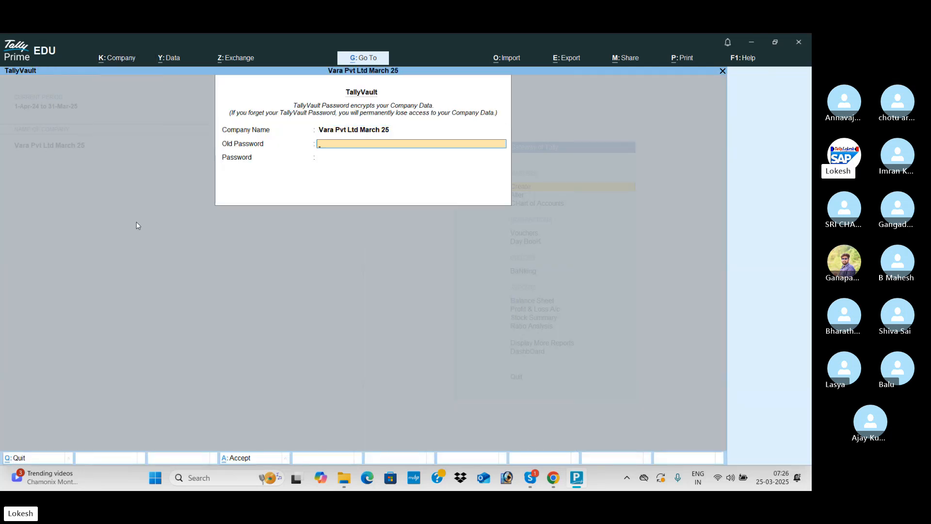
Replace the old TallyVault password with a new five-character one and confirm the change.
text(***)
key(Return)
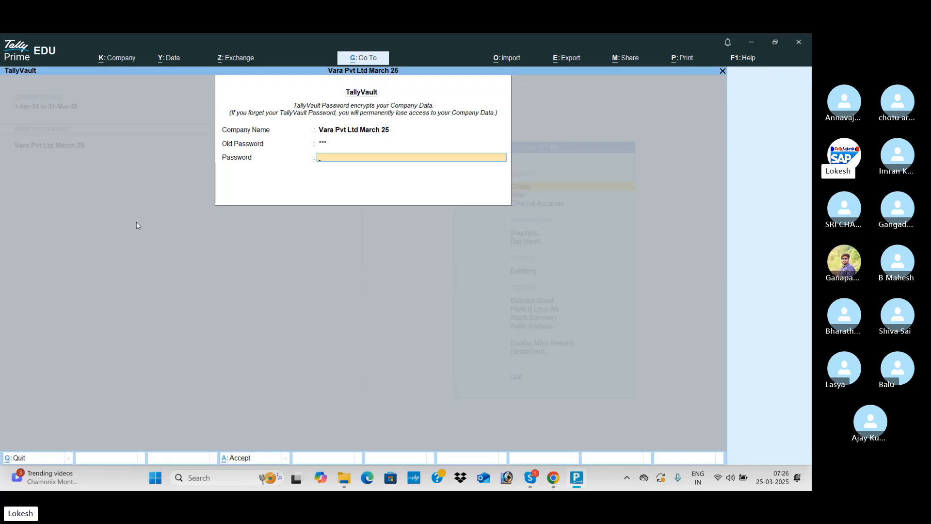
text(*****)
key(Return)
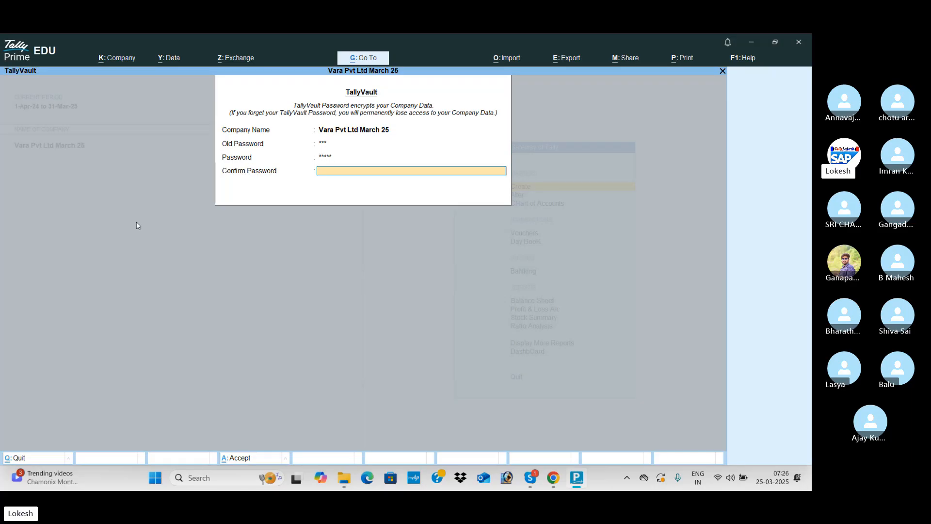
text(*****)
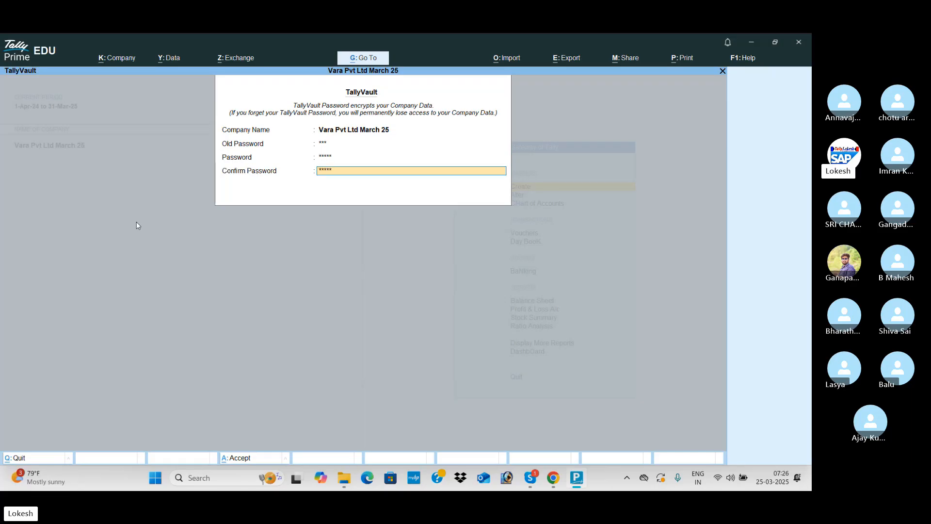
key(Return)
key(Return)
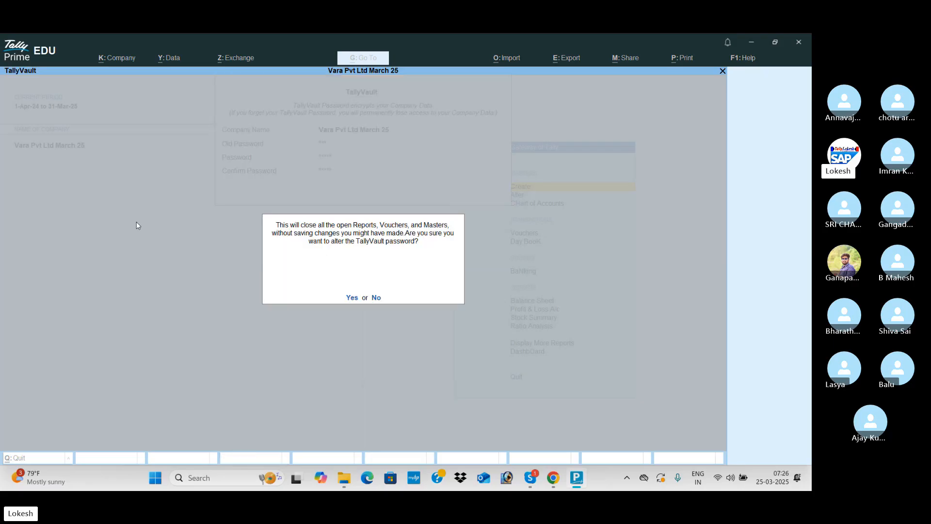
key(y)
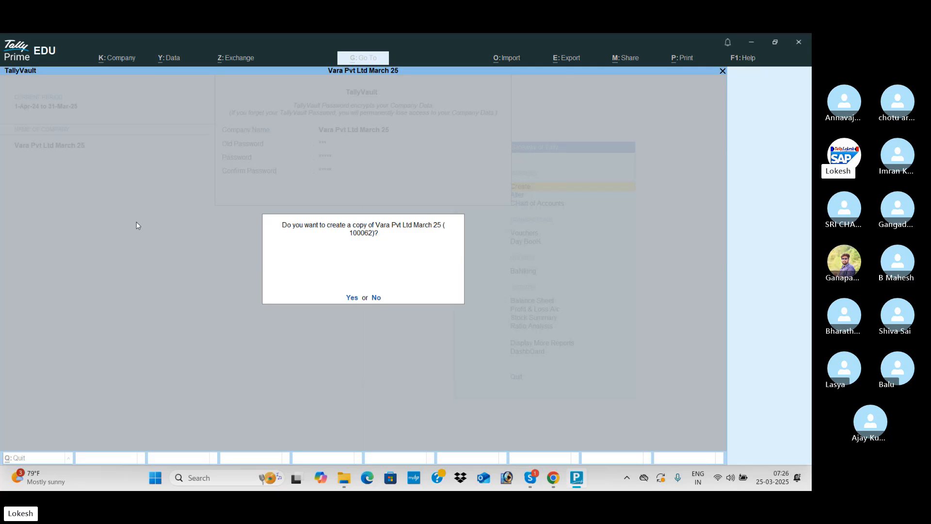
text(y)
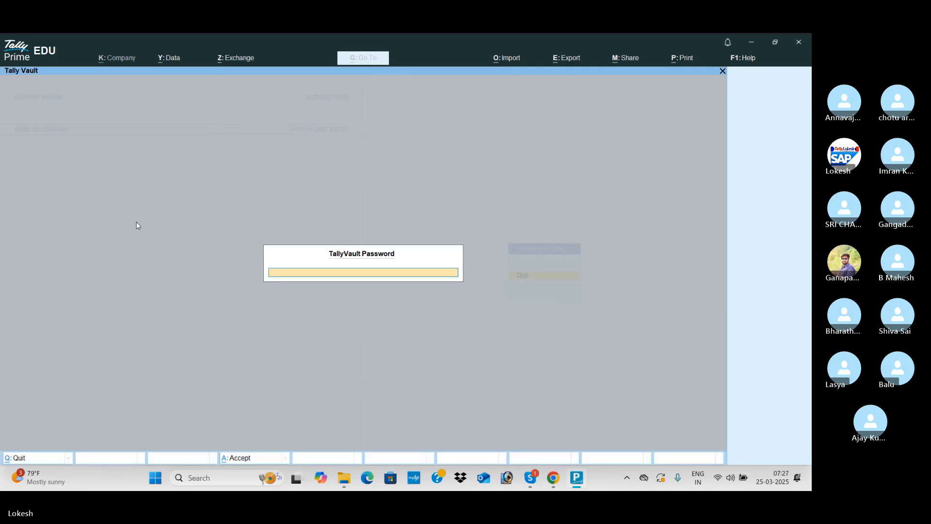
text(v)
text(*****)
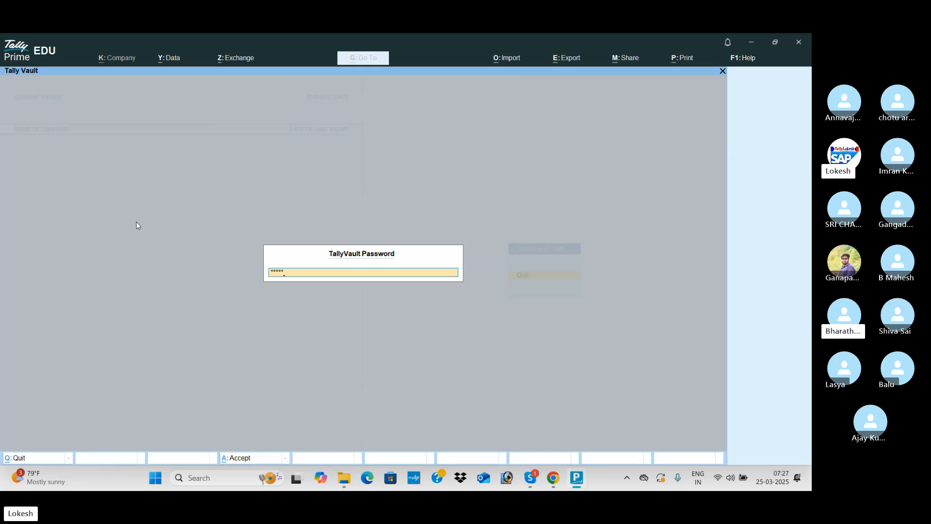
Load the company with the new vault password, shut it, and reopen it with the same password.
key(Return)
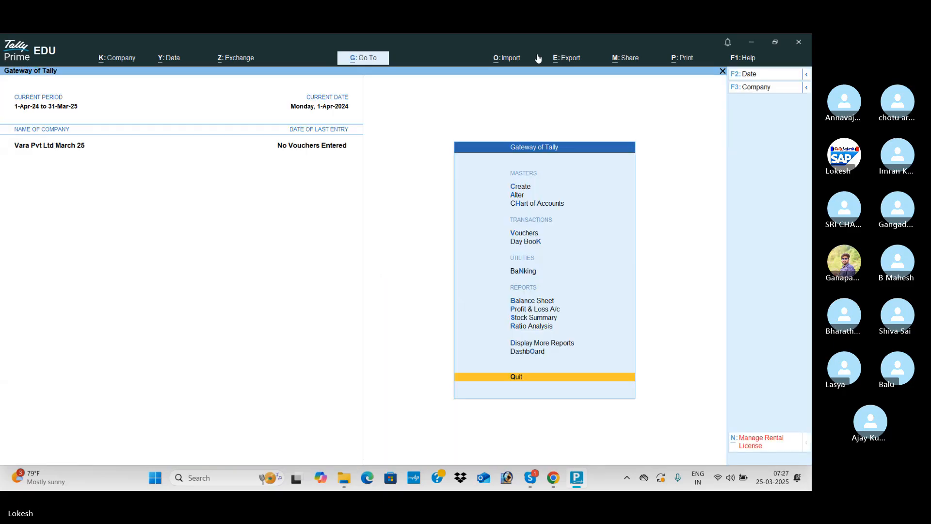
key(F3)
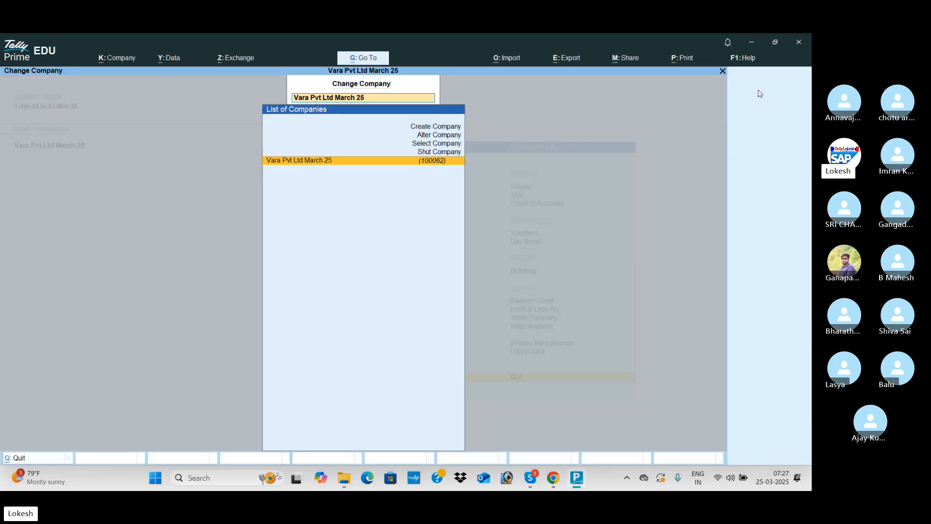
key(Return)
key(Return)
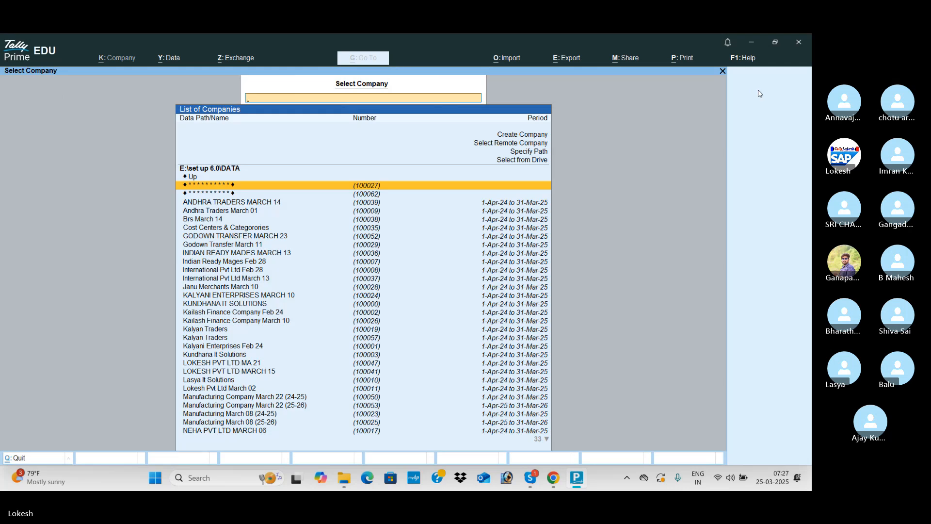
key(Return)
text(**)
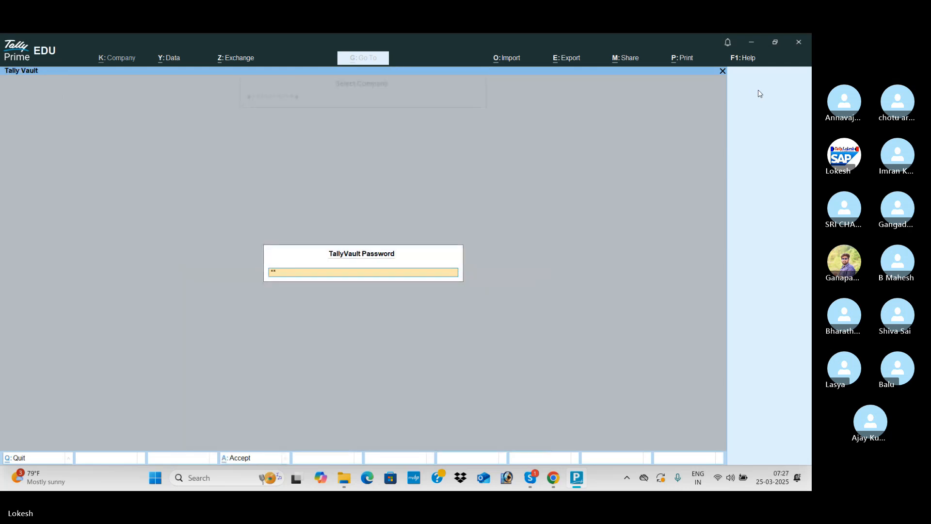
text(***)
key(Return)
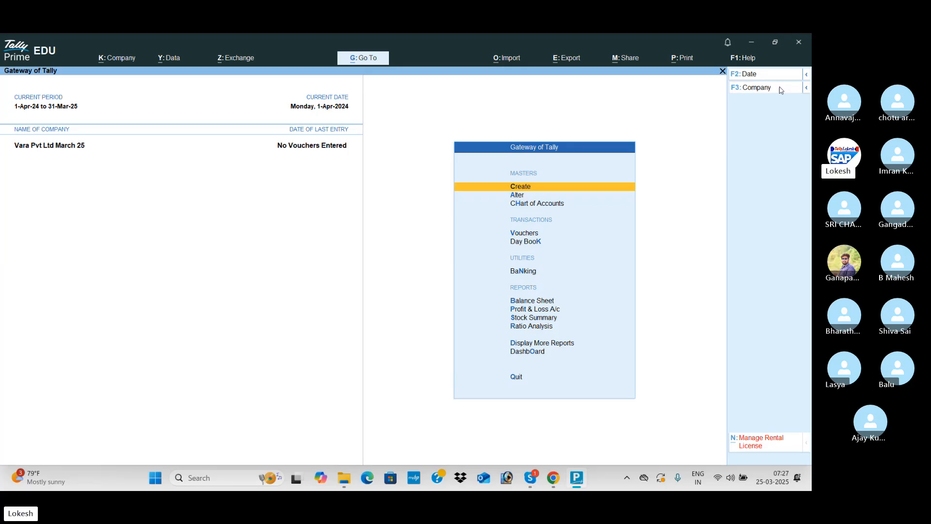
click(779, 89)
Shut the company Vara Pvt Ltd March 25 and begin creating a new company.
key(Up)
key(Return)
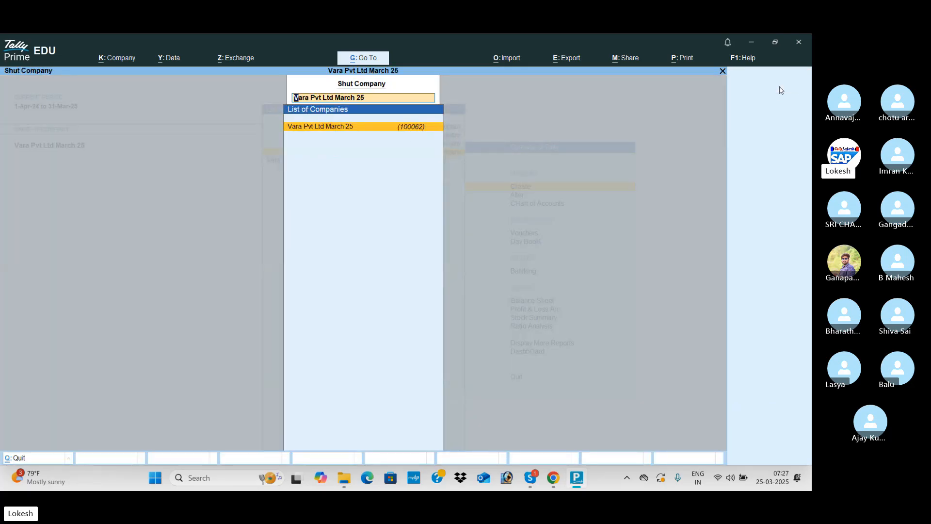
key(Return)
key(Return)
key(Up)
key(Up)
key(Up)
key(Up)
key(Up)
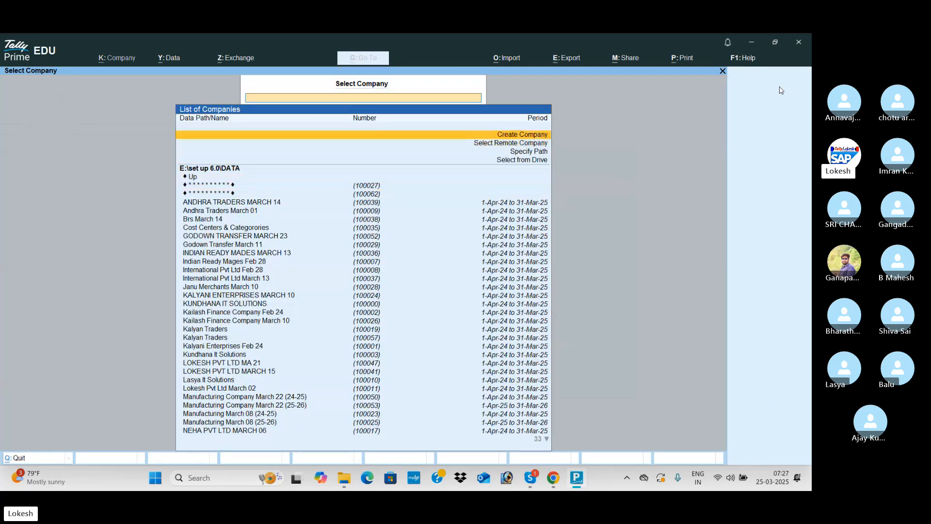
key(Return)
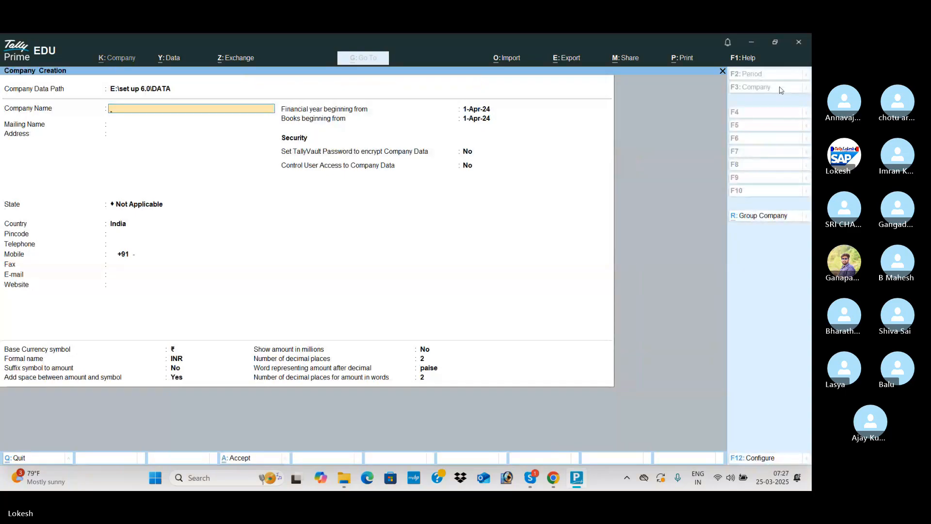
Name the new company 'Lit It Solutions March 25' with Andhra Pradesh as its state.
text(Lit It)
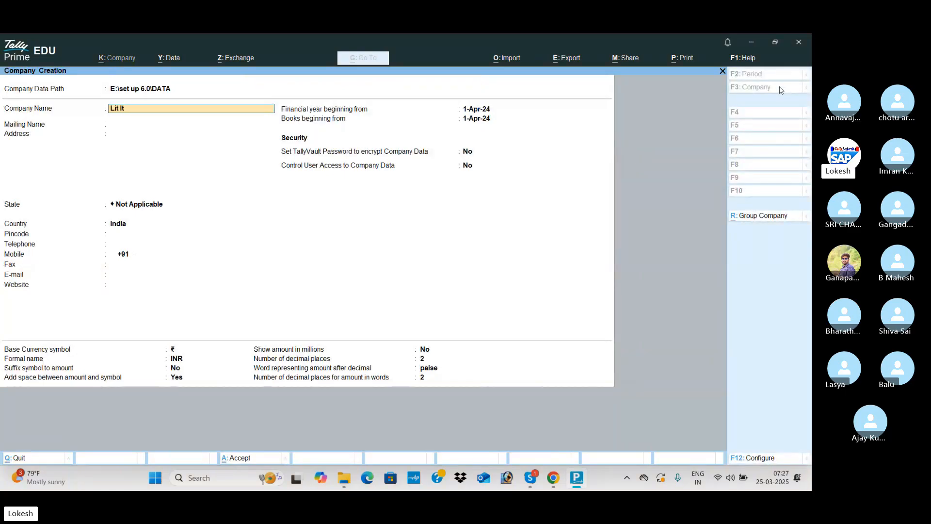
text( Solutiono)
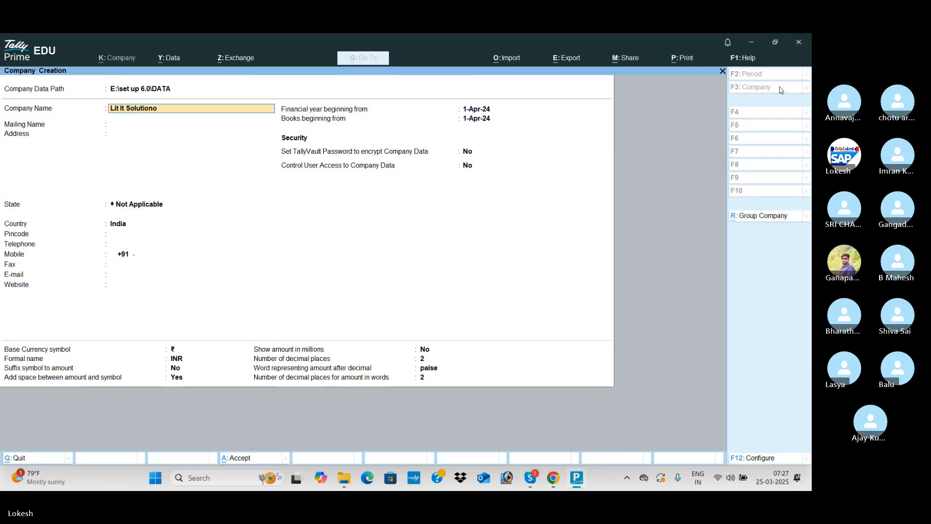
text(s March 25)
key(Return)
key(Return)
key(Return)
key(Down)
key(Down)
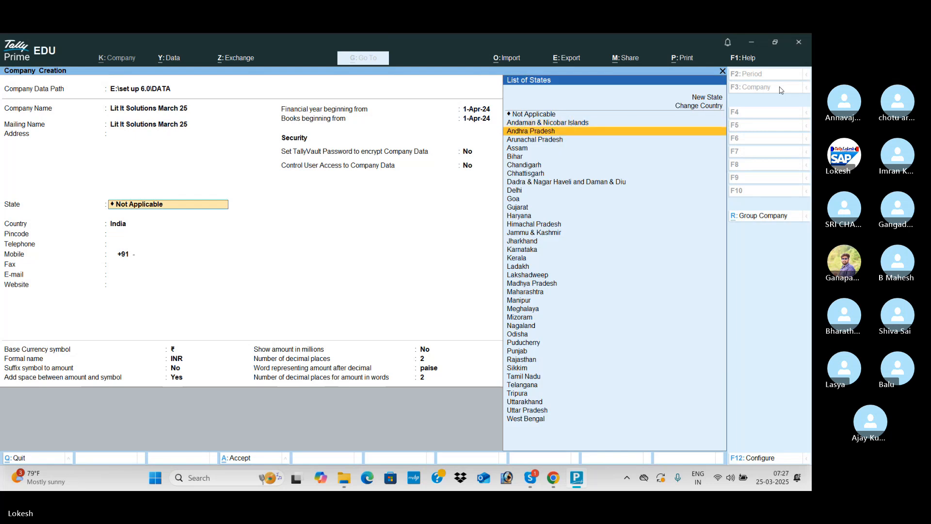
key(Return)
key(Return)
key(Return)
key(Return)
key(Return)
key(Return)
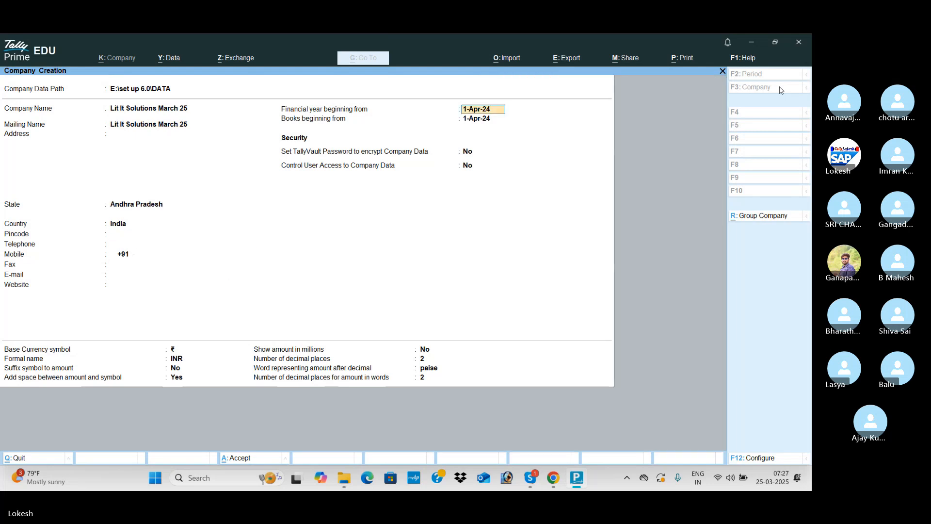
key(Return)
key(Return)
key(Return)
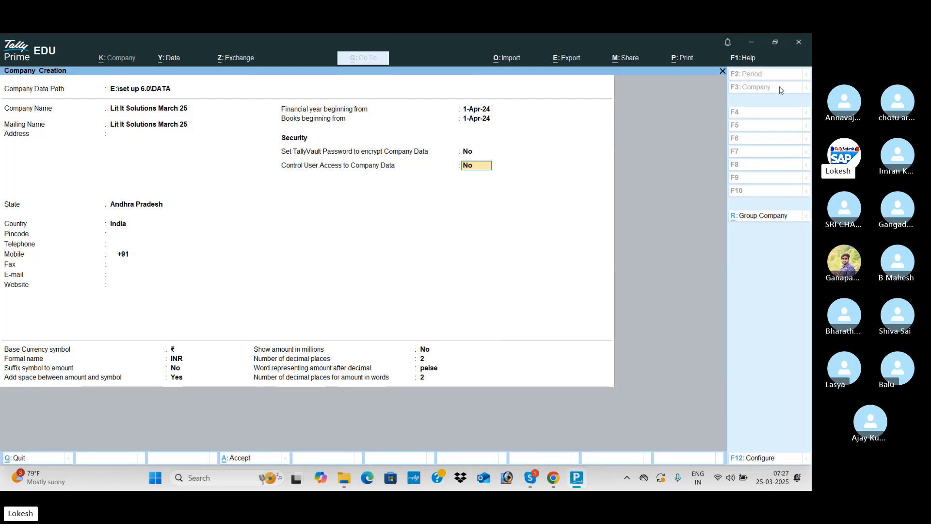
Set Control User Access to Yes with an administrator username and password, then create the company.
key(y)
key(Return)
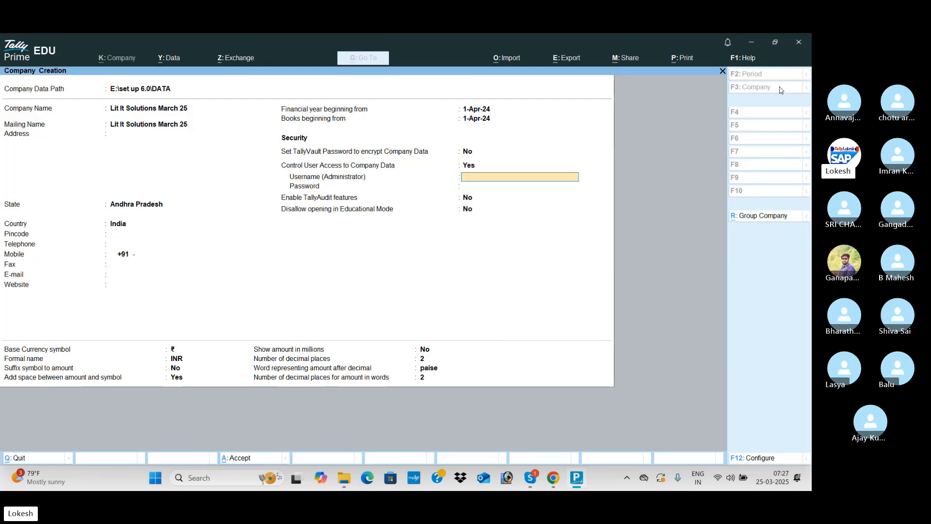
text(tally)
key(Return)
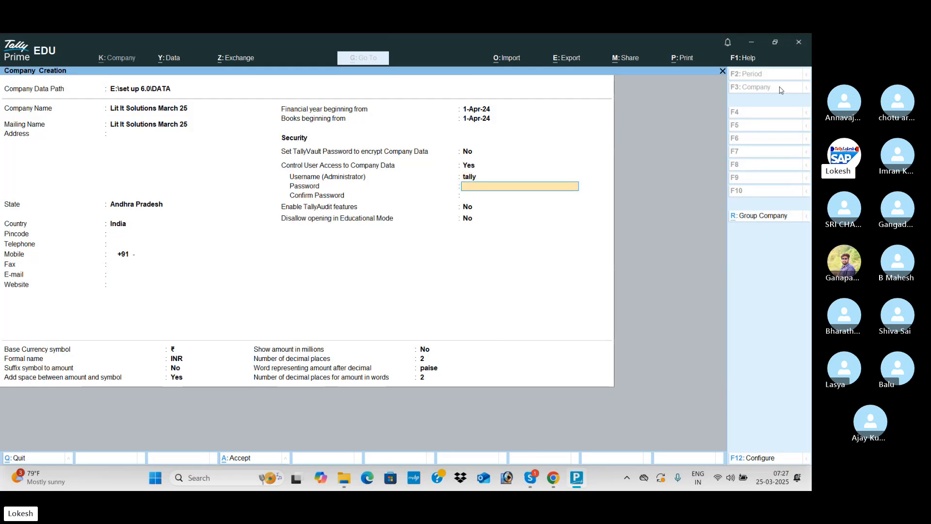
key(Return)
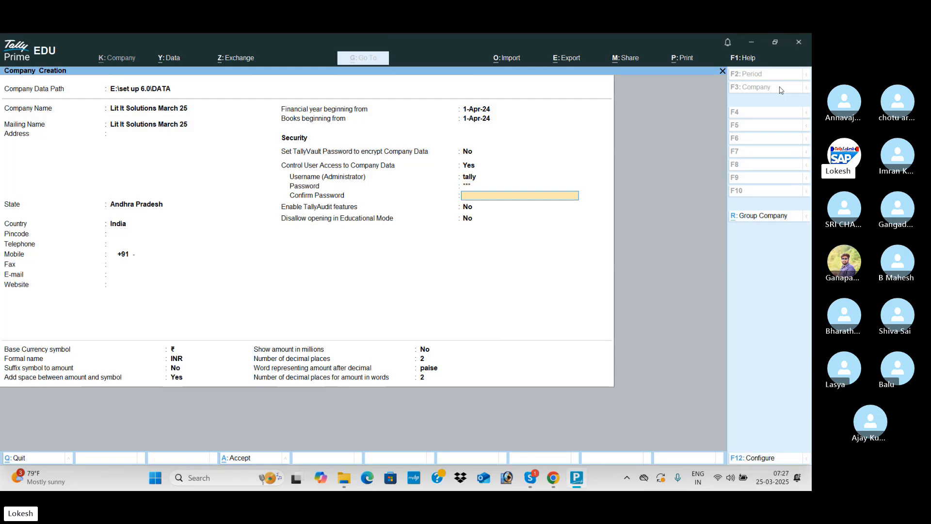
text(**)
key(Return)
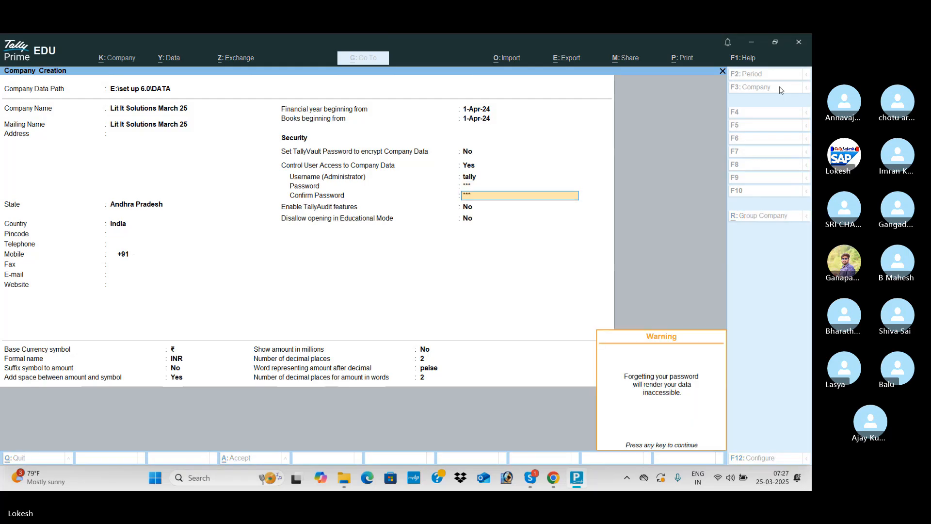
key(Return)
key(Return)
key(Return)
key(Return)
key(Return)
key(Return)
key(Return)
key(Return)
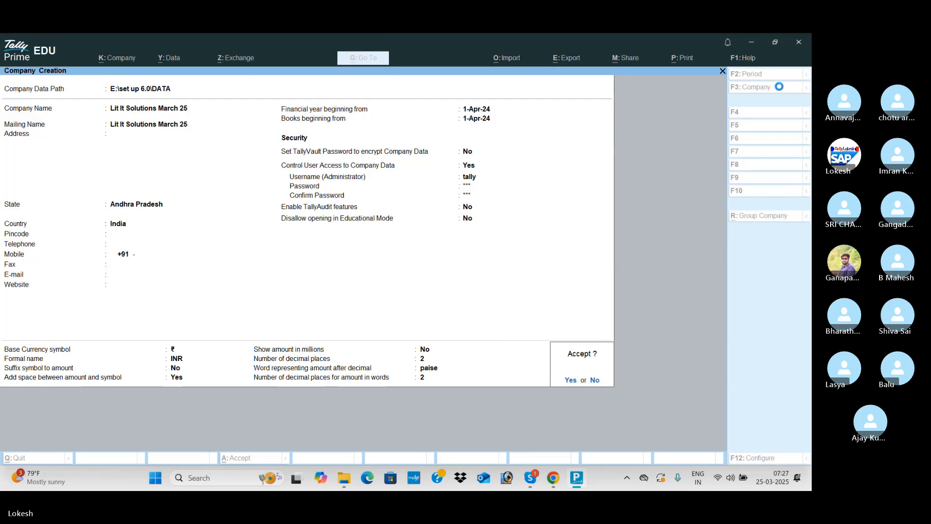
key(Return)
Log in to Lit It Solutions March 25 with the administrator username and password.
text(ta)
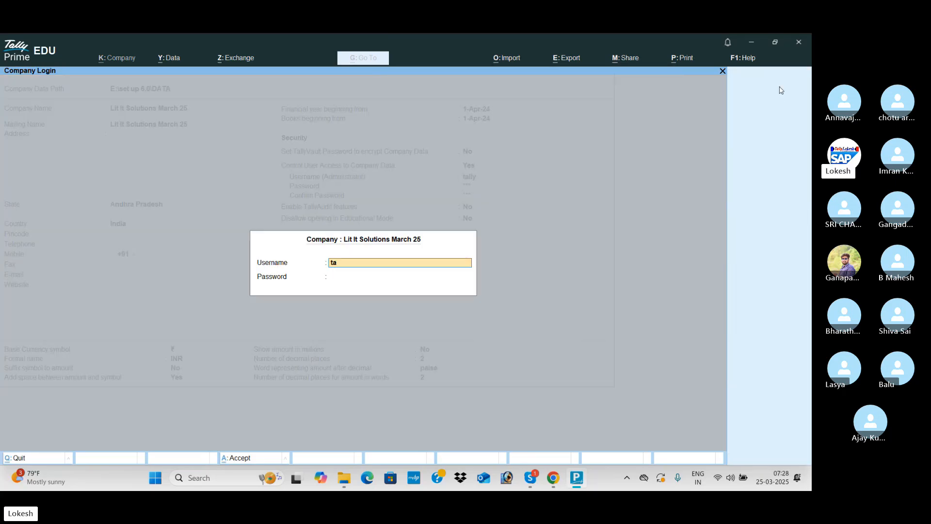
text(lly)
key(Return)
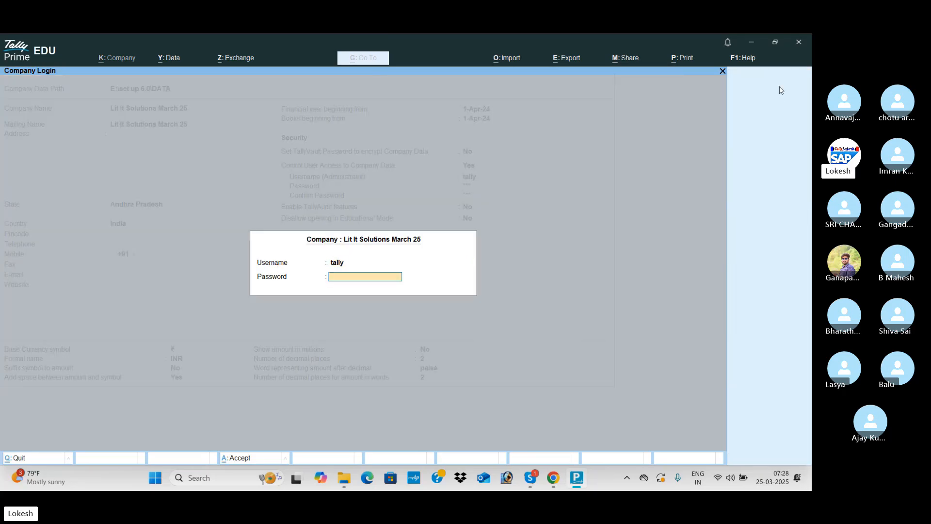
text(*)
key(Return)
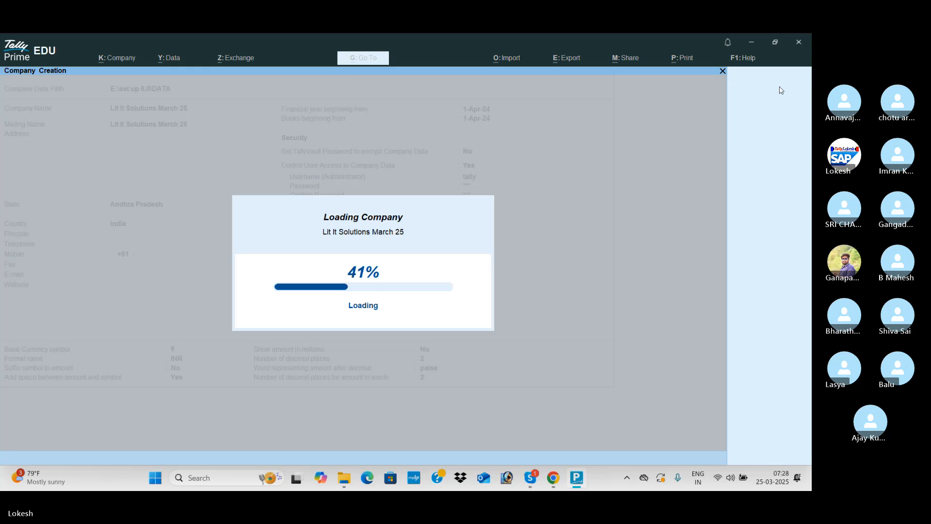
key(ctrl+a)
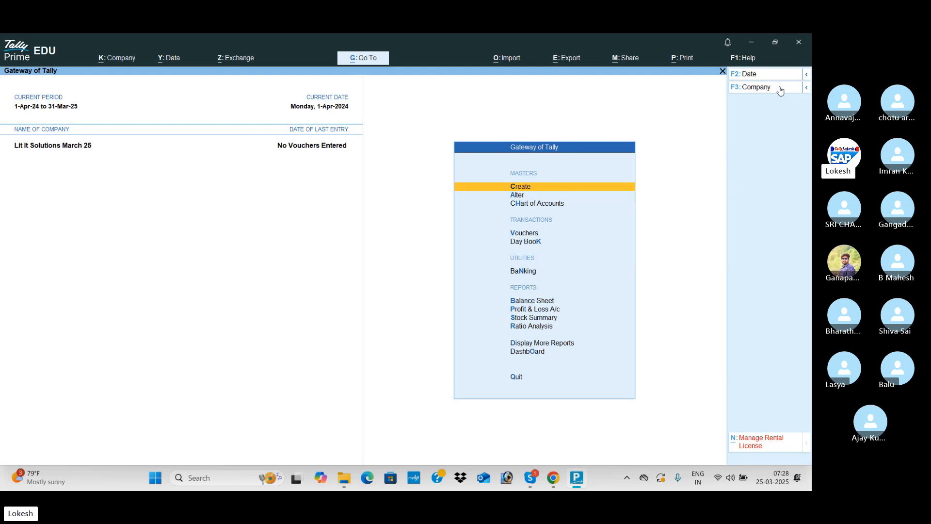
Shut Lit It Solutions March 25, then reselect it and log in again.
click(780, 90)
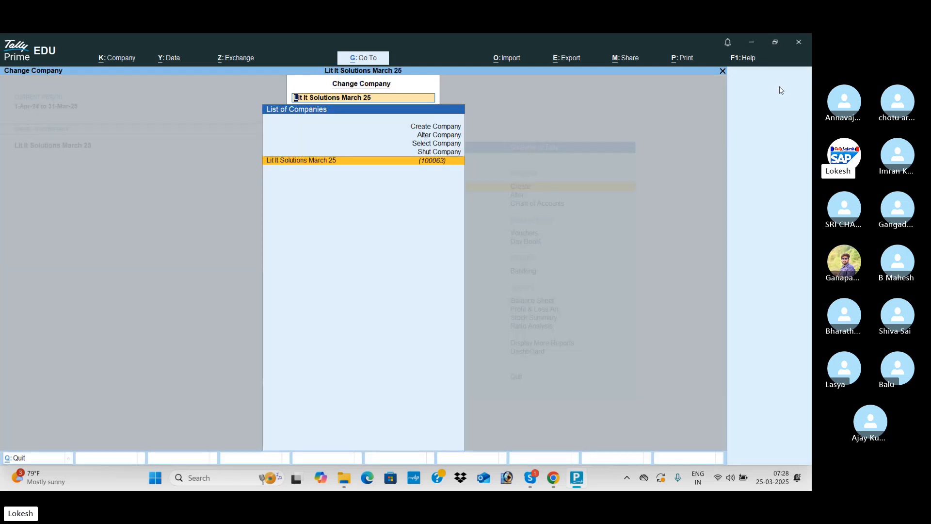
key(Up)
key(Return)
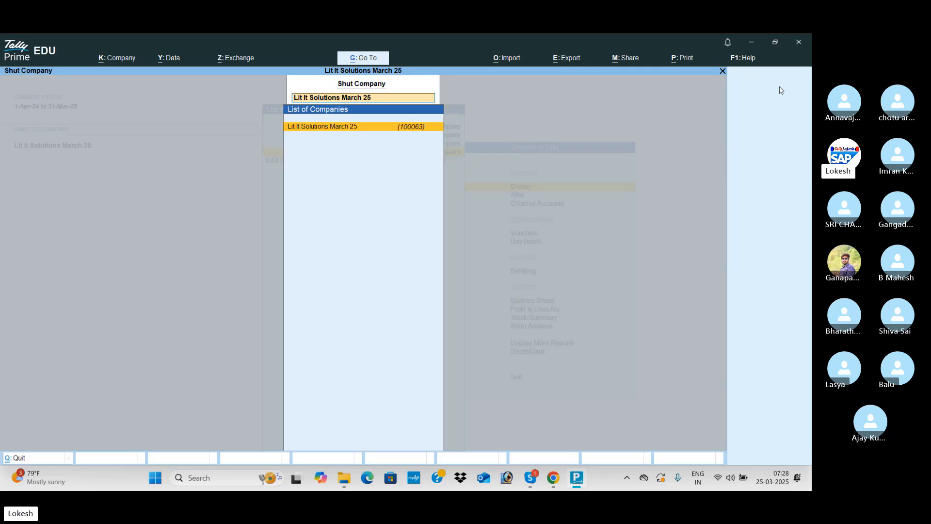
key(Return)
key(y)
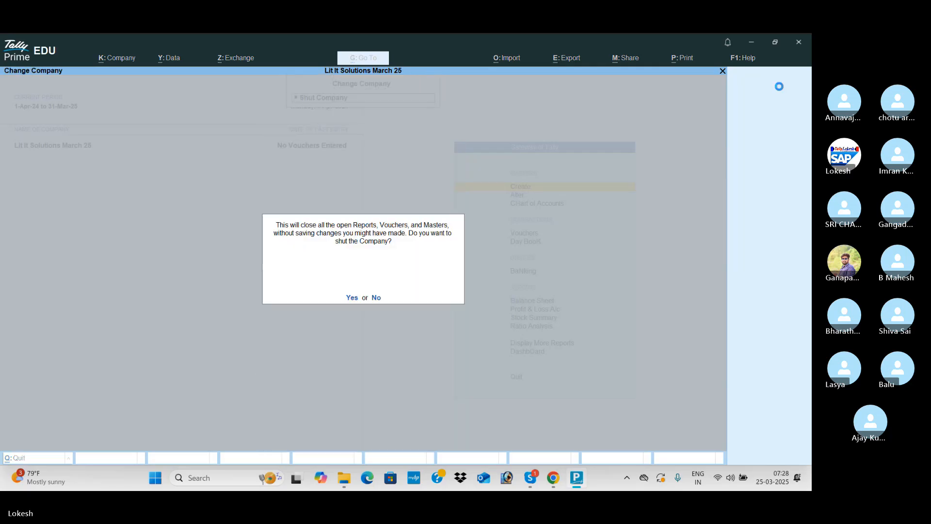
text(li)
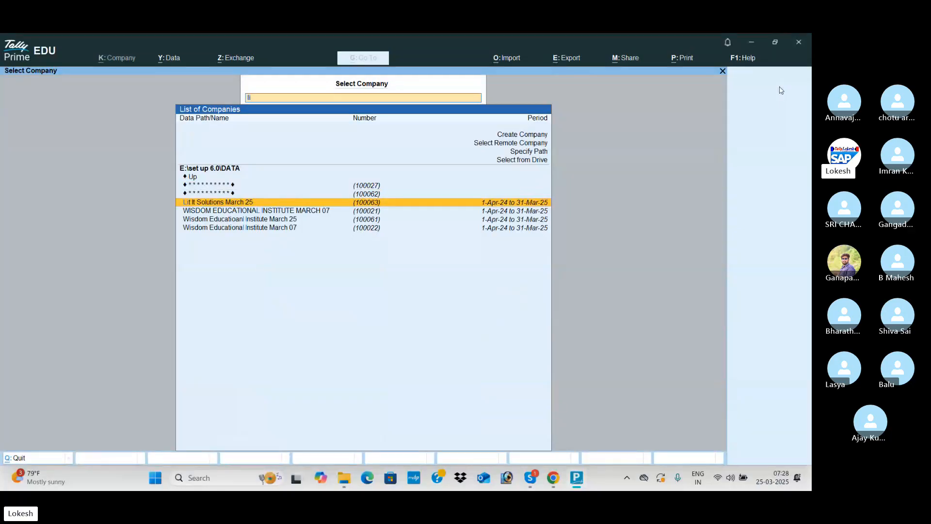
key(Return)
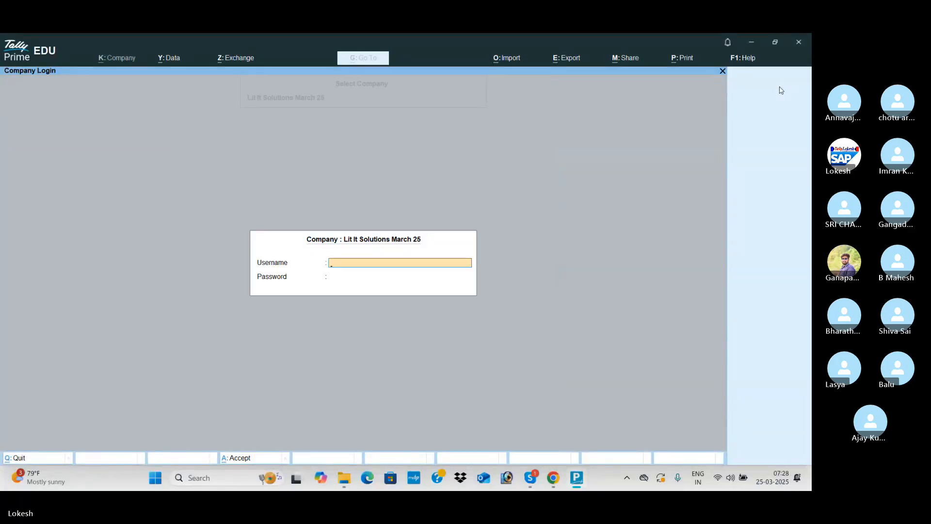
text(tally)
key(Return)
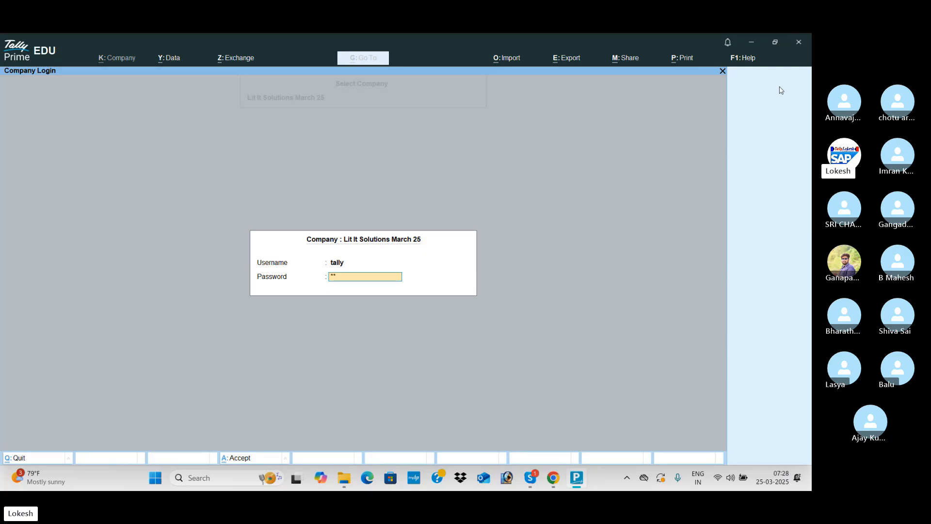
key(Return)
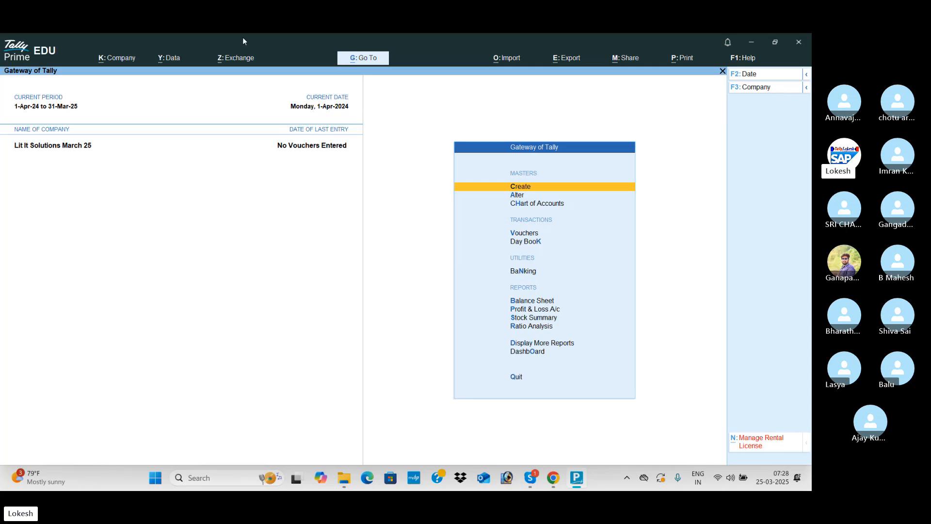
Alter the company to set Control User Access to No, confirming with the current password.
click(127, 59)
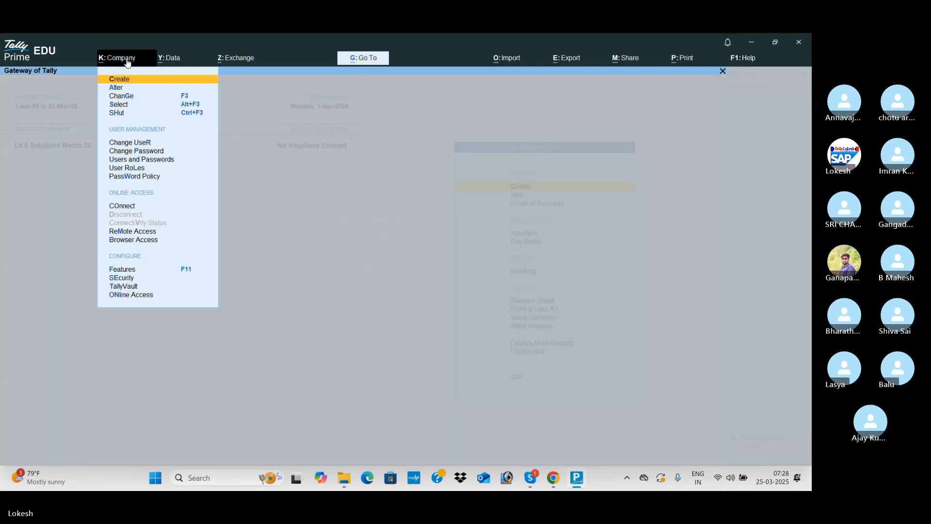
key(Down)
key(Return)
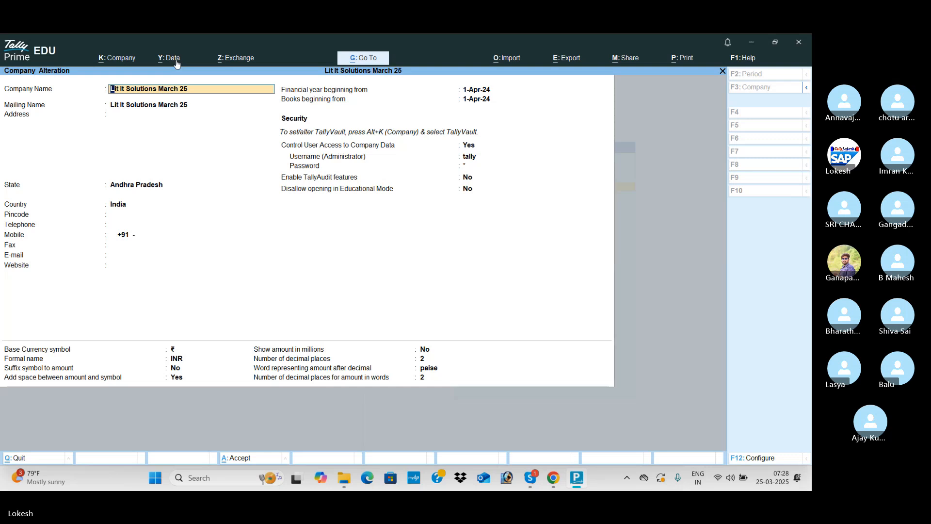
click(474, 147)
text(n)
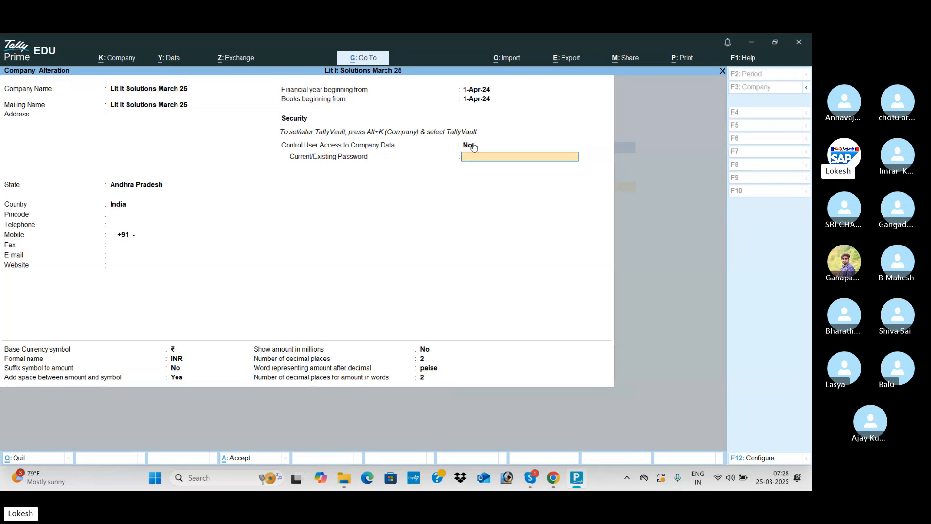
text(***)
key(Return)
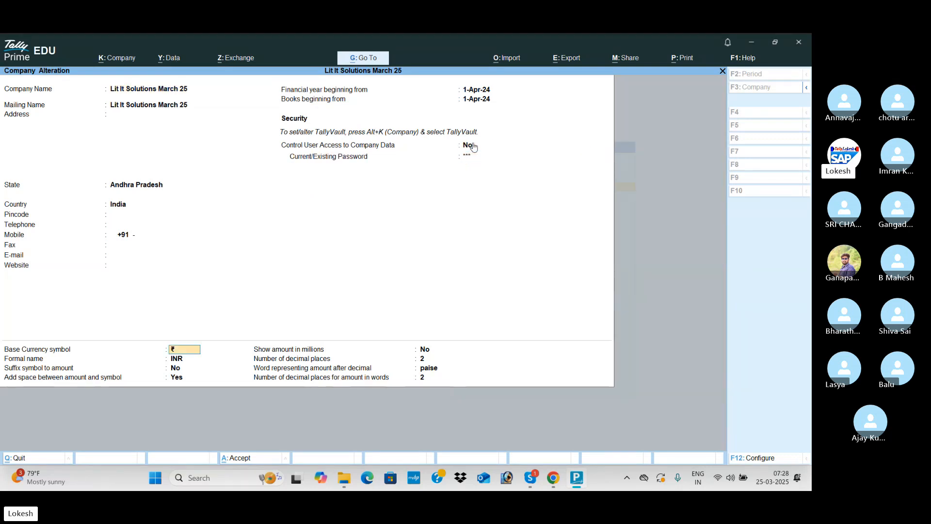
key(ctrl)
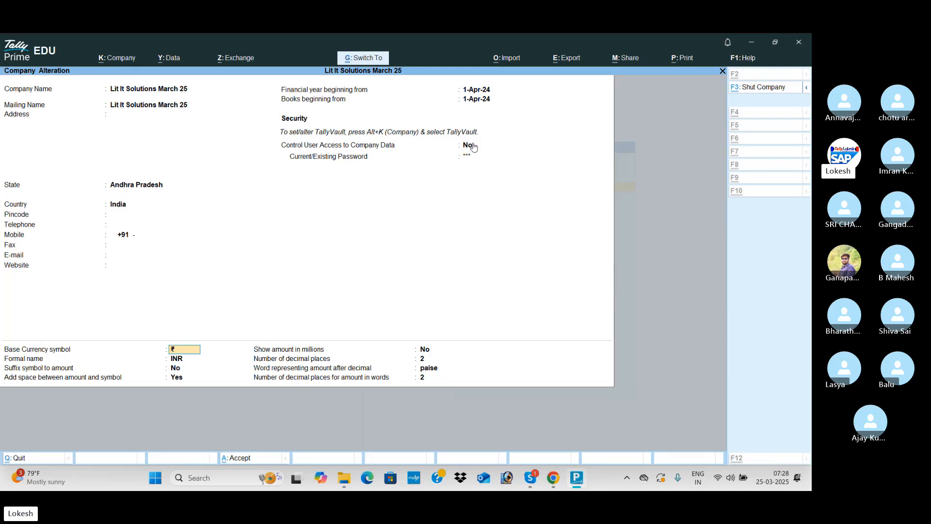
key(ctrl+a)
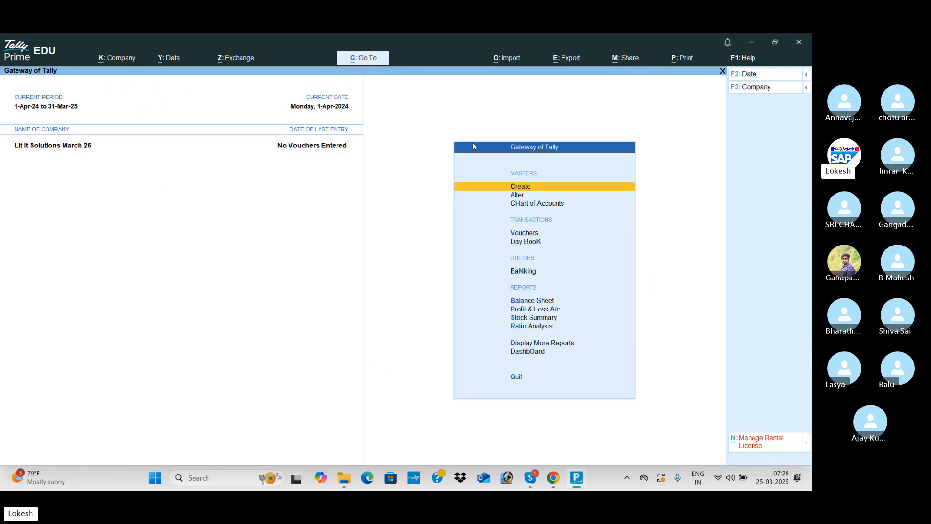
Shut the company and reopen Lit It Solutions March 25 without a login.
click(773, 91)
key(Up)
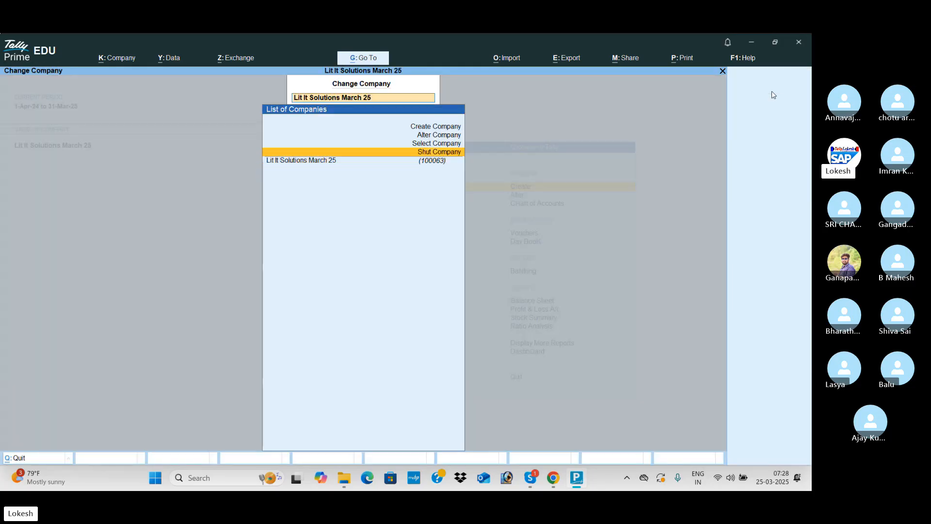
key(Return)
key(Return)
text(lit)
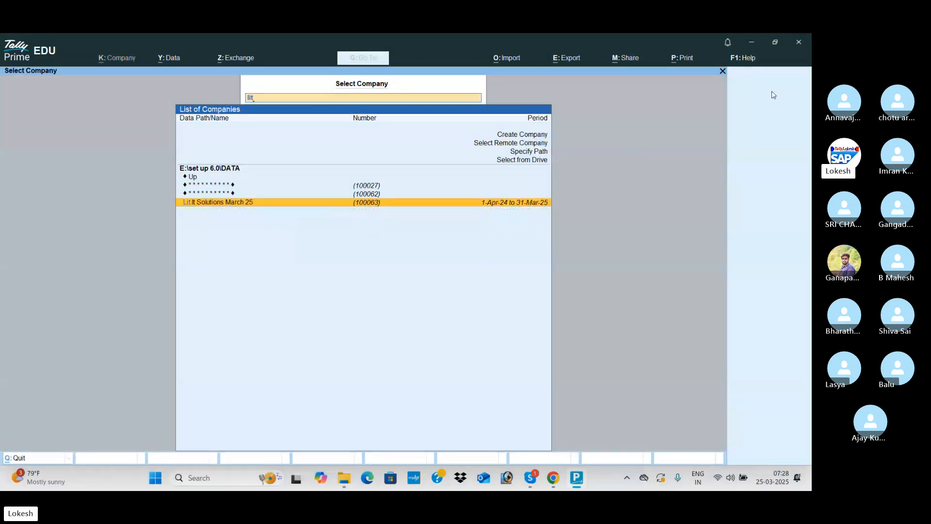
key(Return)
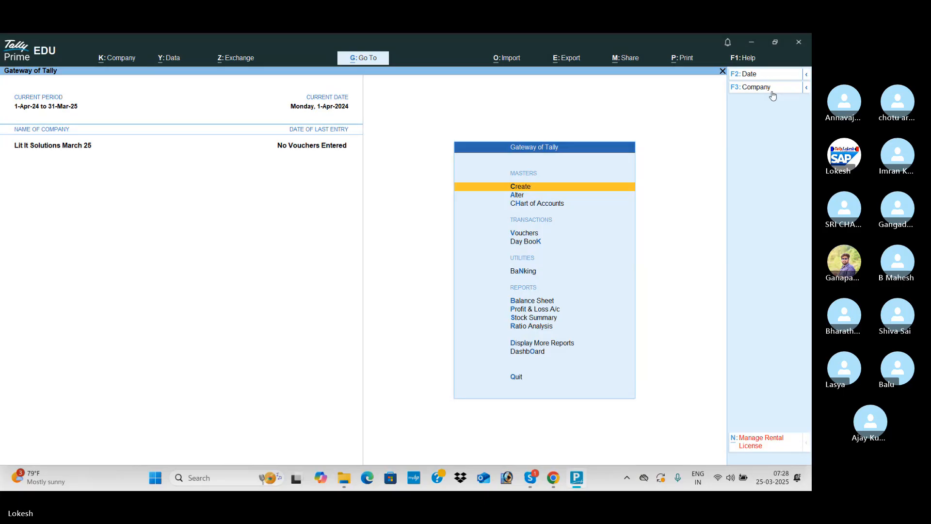
key(alt+Tab)
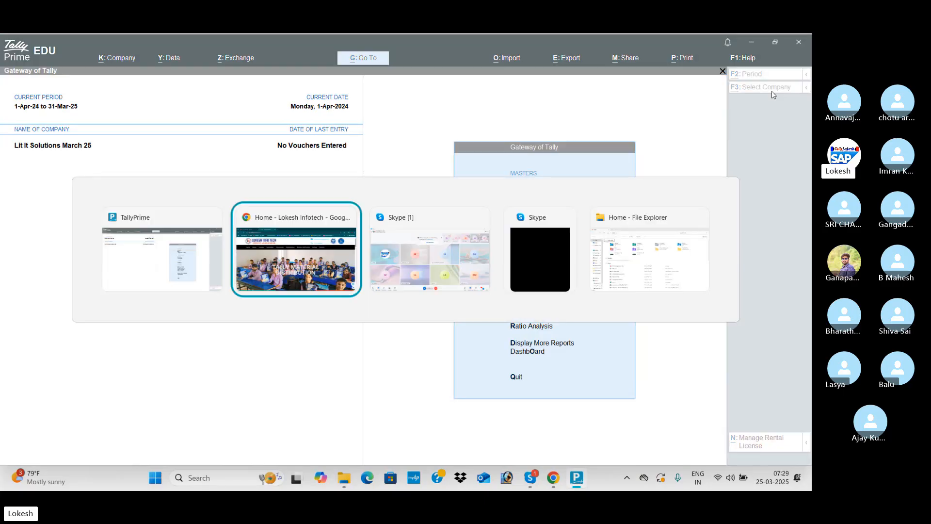
Switch from TallyPrime EDU back to the TALLY BATCH 68 Skype group call window.
key(alt+Tab)
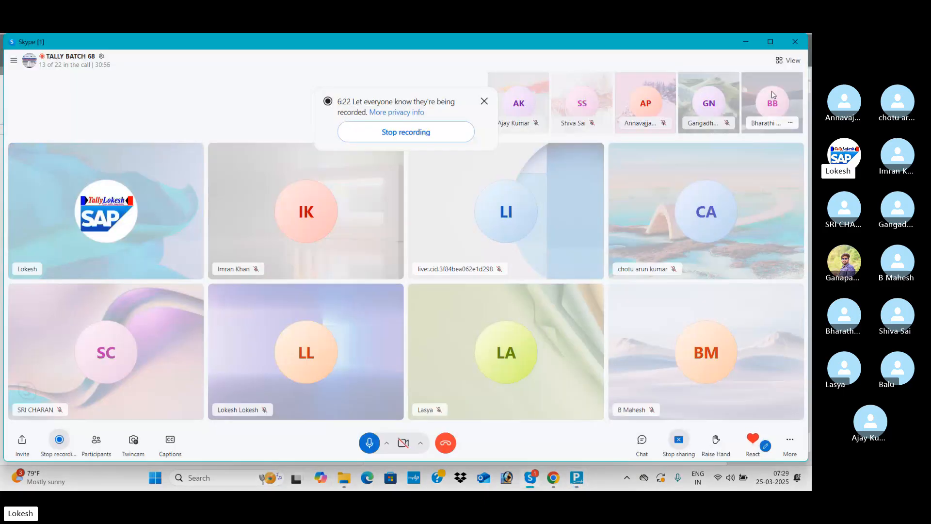